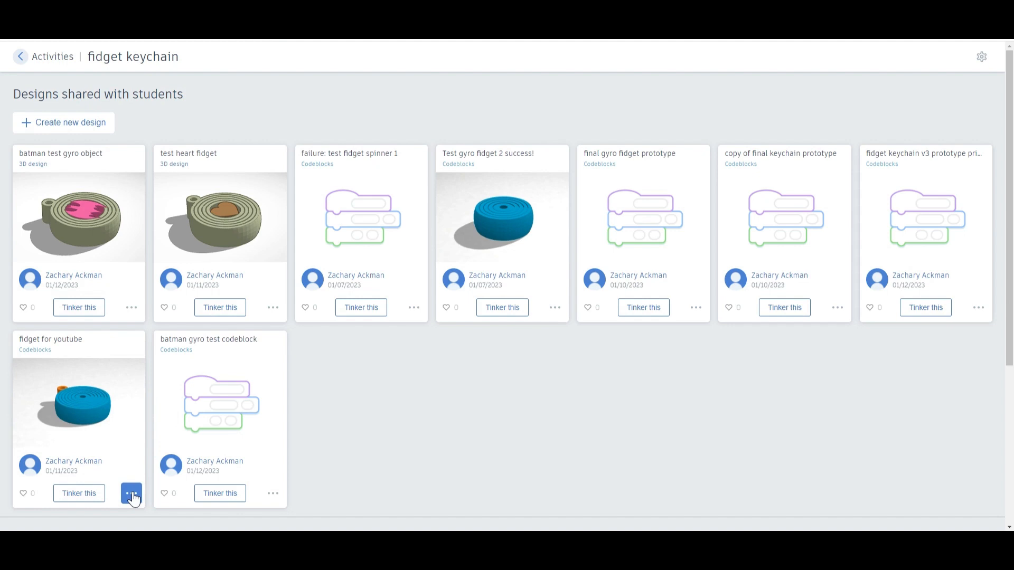
Step: Duplicate the "fidget for youtube" Codeblocks design in the fidget keychain activity
scroll(133, 498, "down", 1)
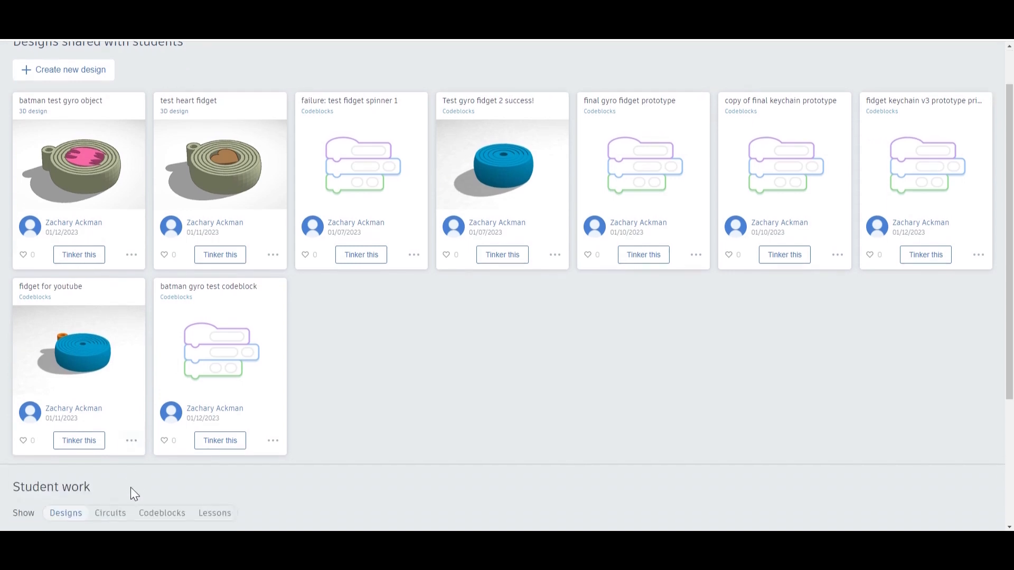
left_click(132, 441)
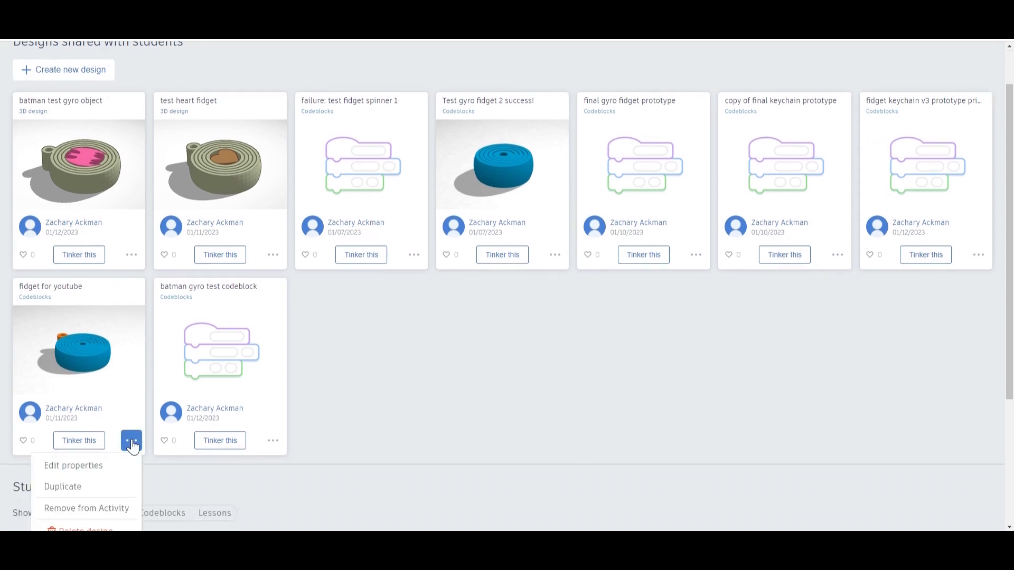
left_click(103, 488)
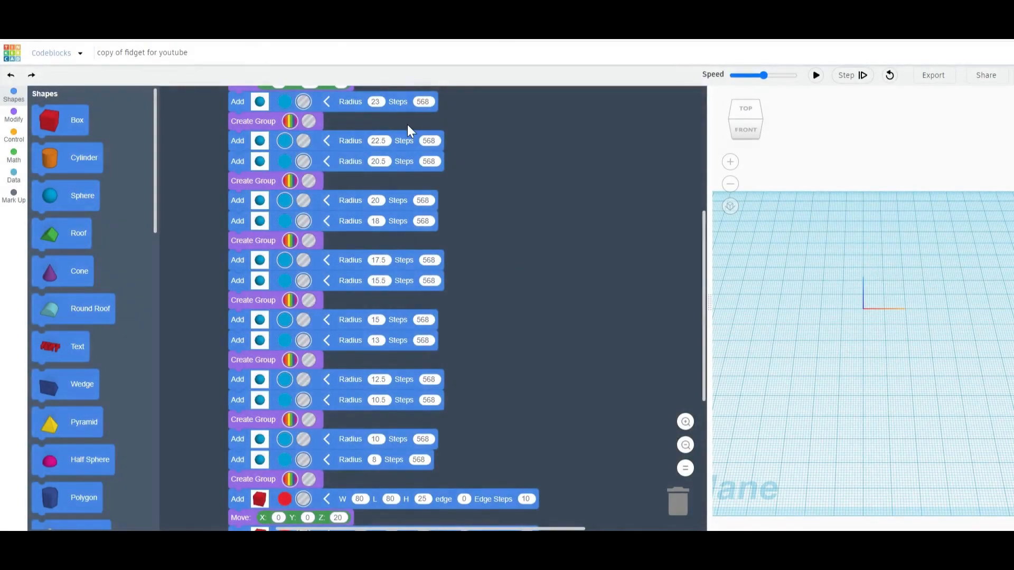
Step: Run the code at maximum speed and inspect the resulting fidget from above
left_click(795, 76)
left_click(816, 78)
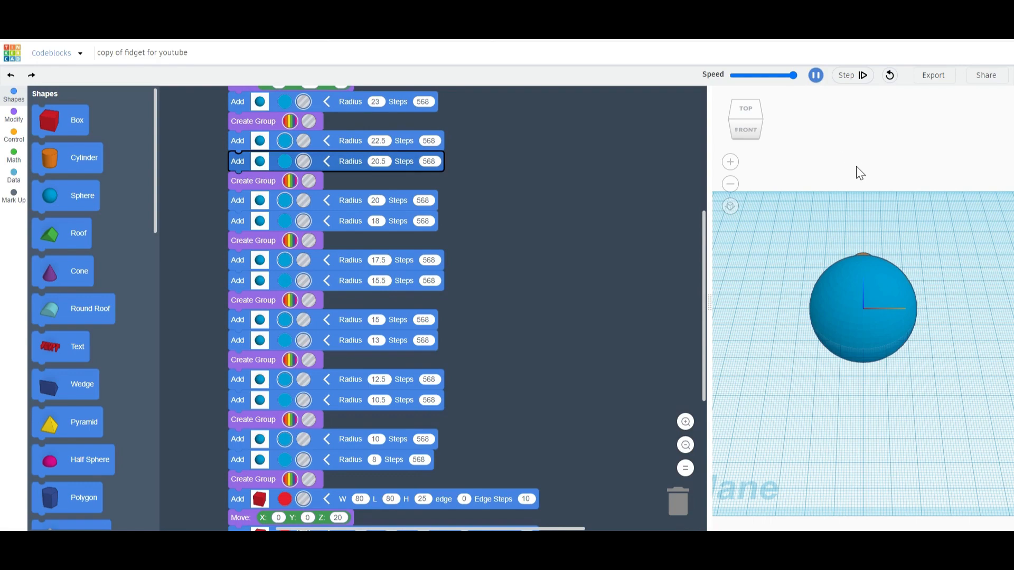
right_click_drag(871, 200, 863, 304)
scroll(857, 299, "up", 5)
scroll(525, 281, "down", 2)
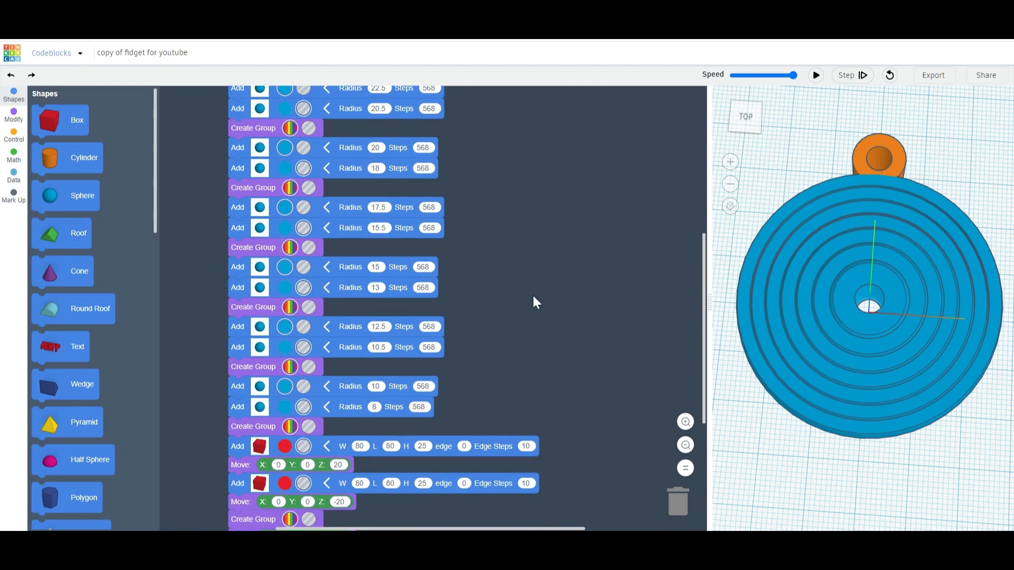
Step: Detach the block stack that starts with the 12.5 radius sphere from the group above it
scroll(533, 296, "down", 2)
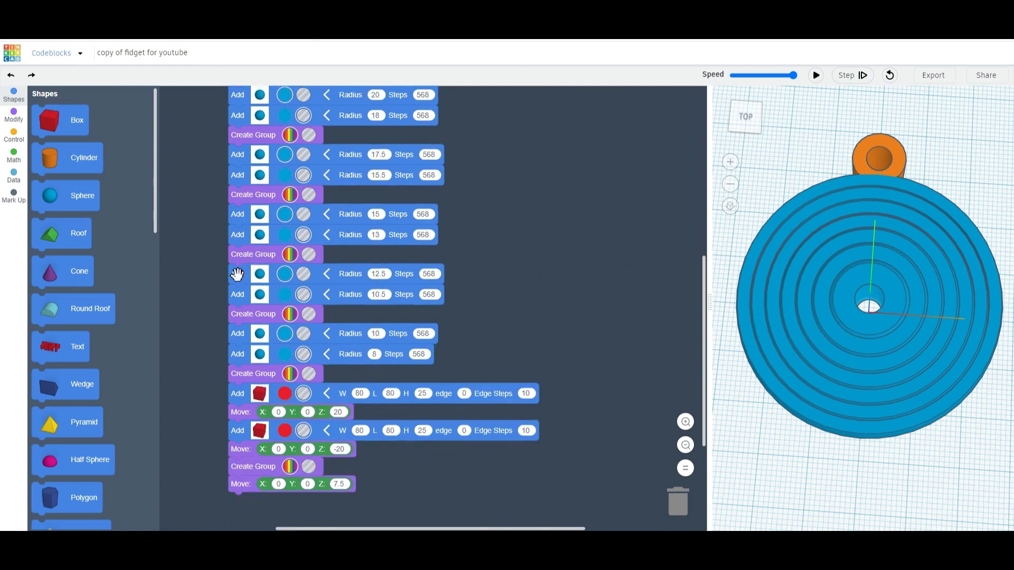
scroll(241, 276, "up", 3, "ctrl")
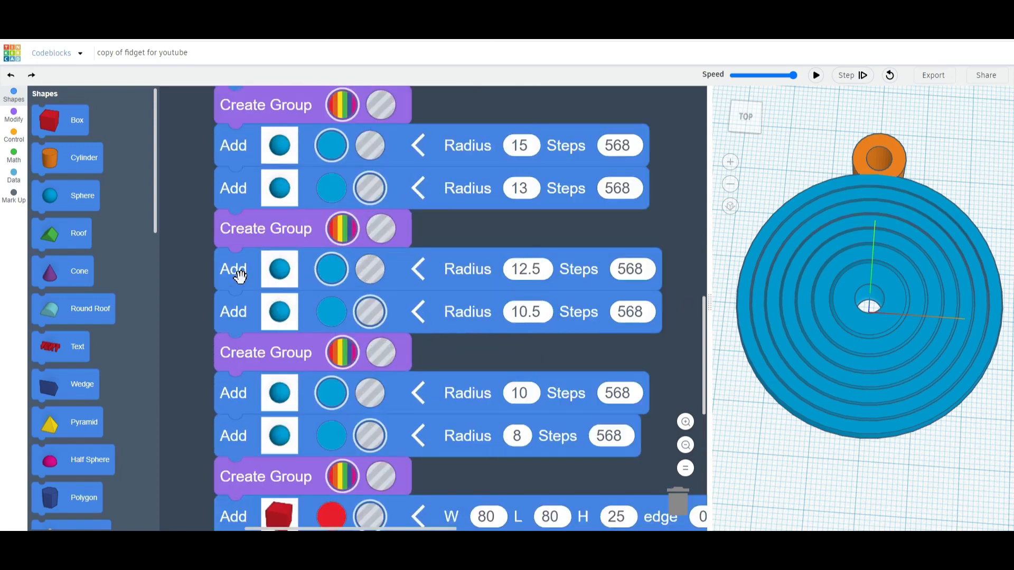
left_click_drag(411, 529, 413, 529)
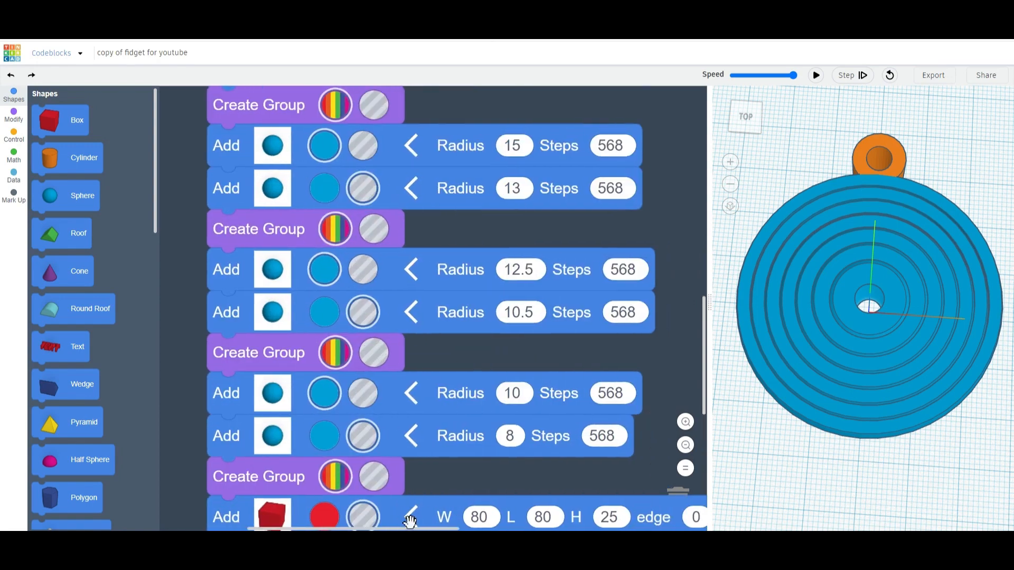
scroll(389, 397, "down", 1)
scroll(248, 177, "up", 1)
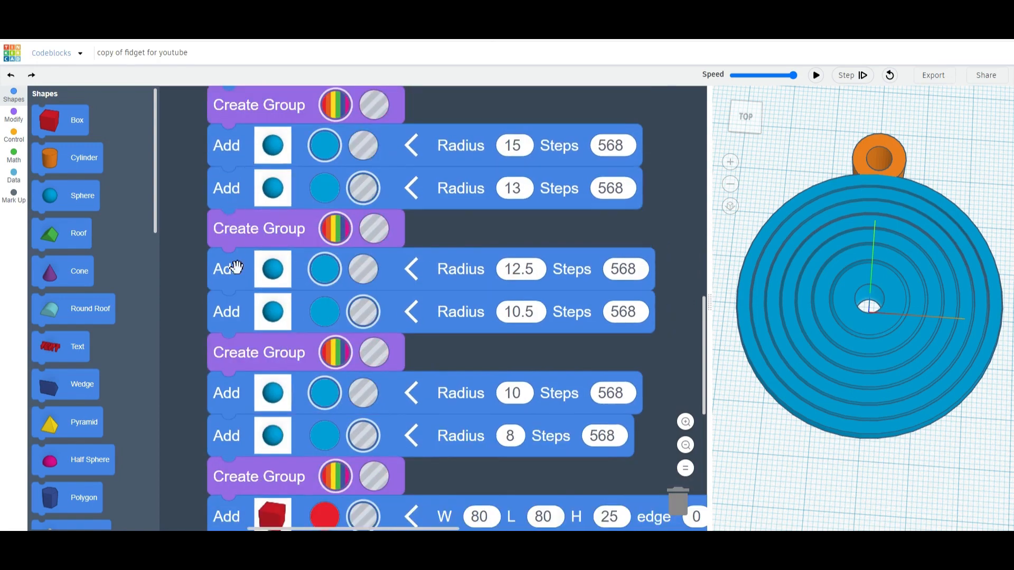
left_click_drag(234, 262, 224, 414)
scroll(240, 354, "down", 4)
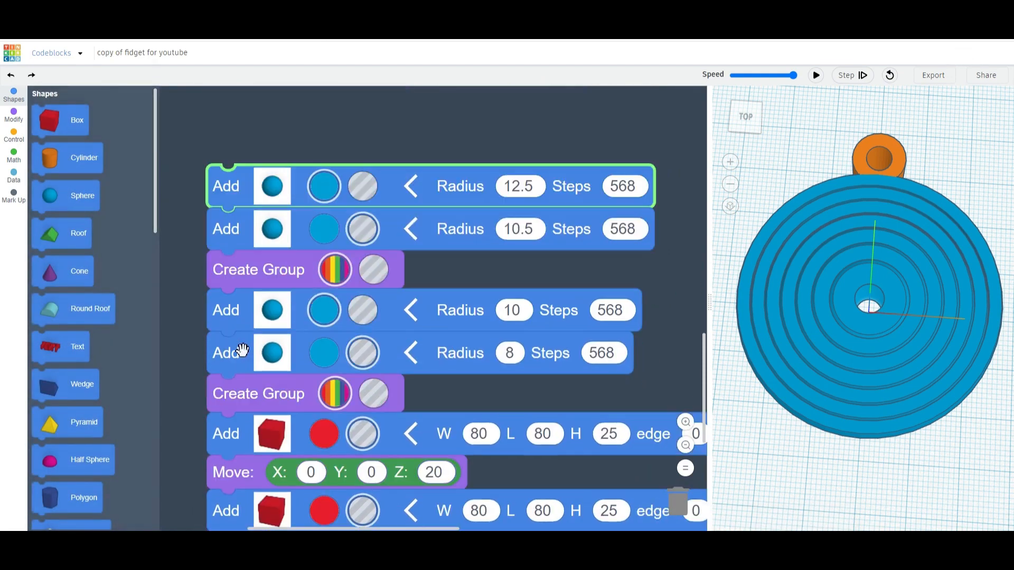
Step: Delete the sphere groups of radius 12.5/10.5 and 10/8, and reattach the box blocks below the radius 15/13 group
scroll(237, 365, "down", 2)
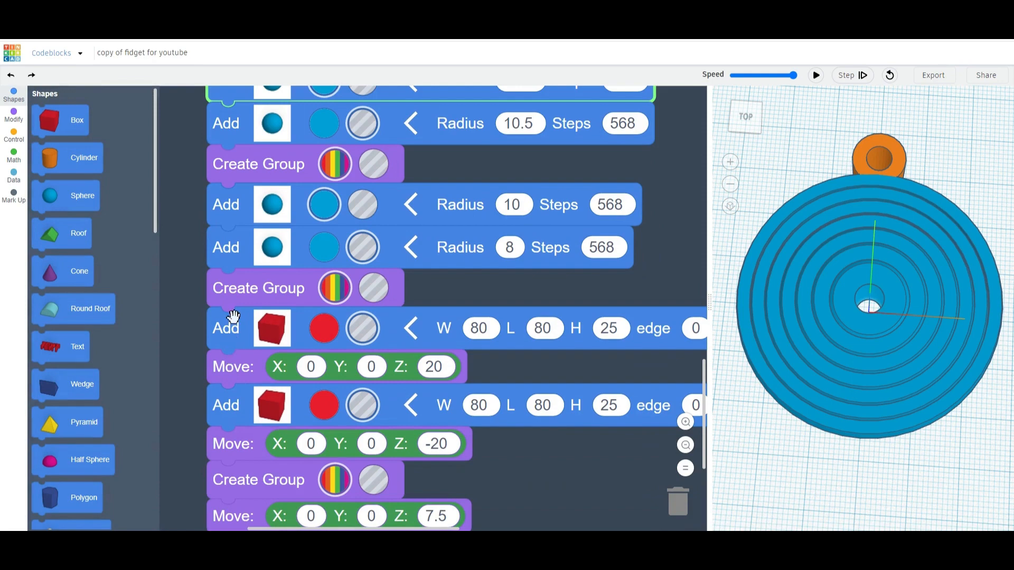
scroll(233, 321, "down", 3, "ctrl")
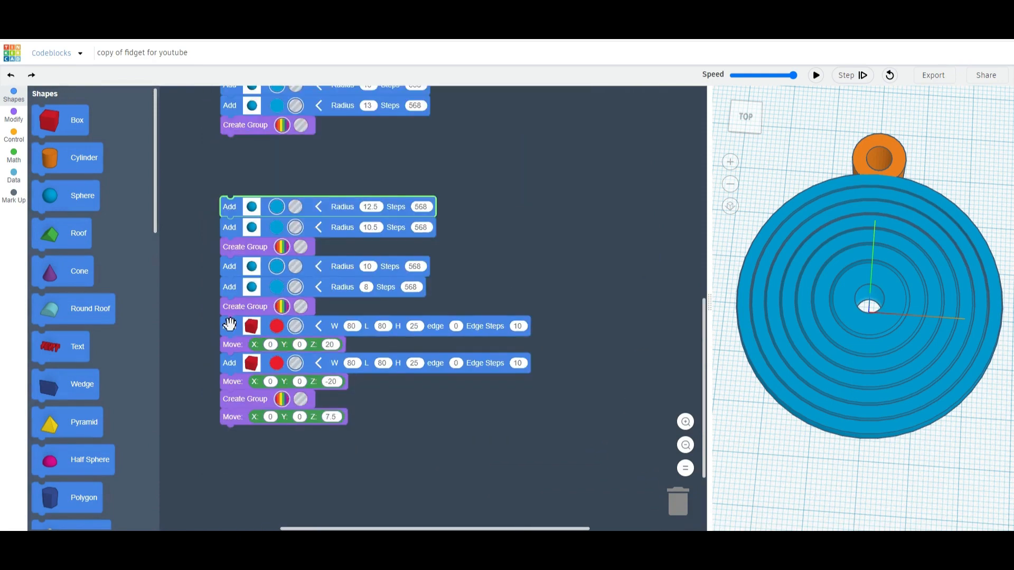
left_click_drag(228, 325, 236, 387)
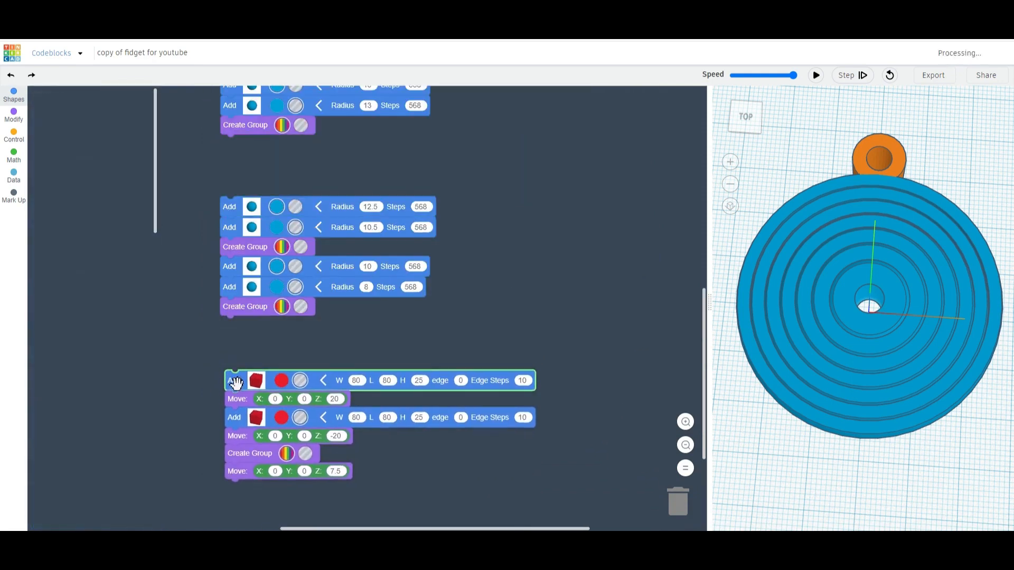
left_click_drag(241, 225, 686, 523)
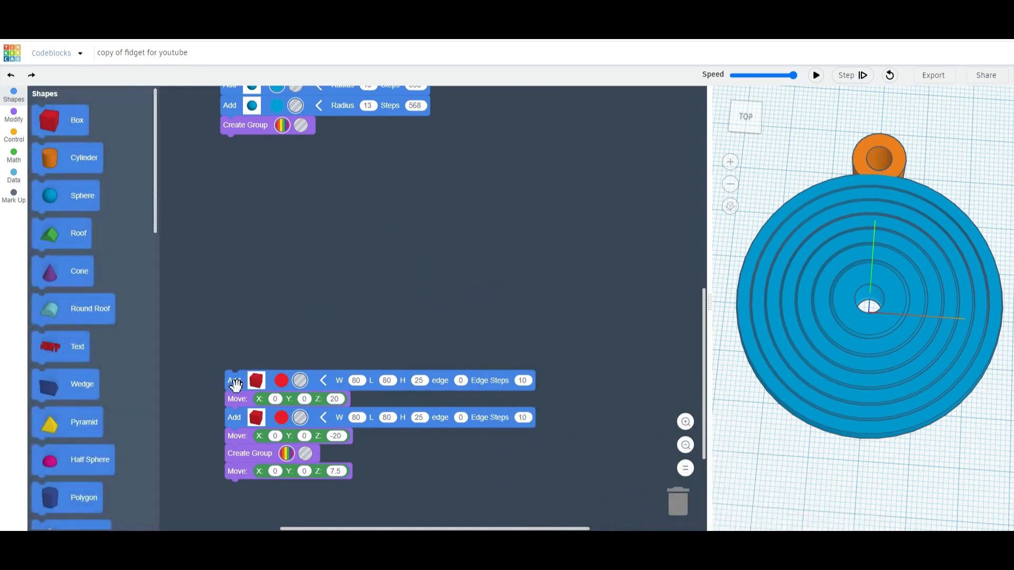
left_click_drag(242, 375, 232, 149)
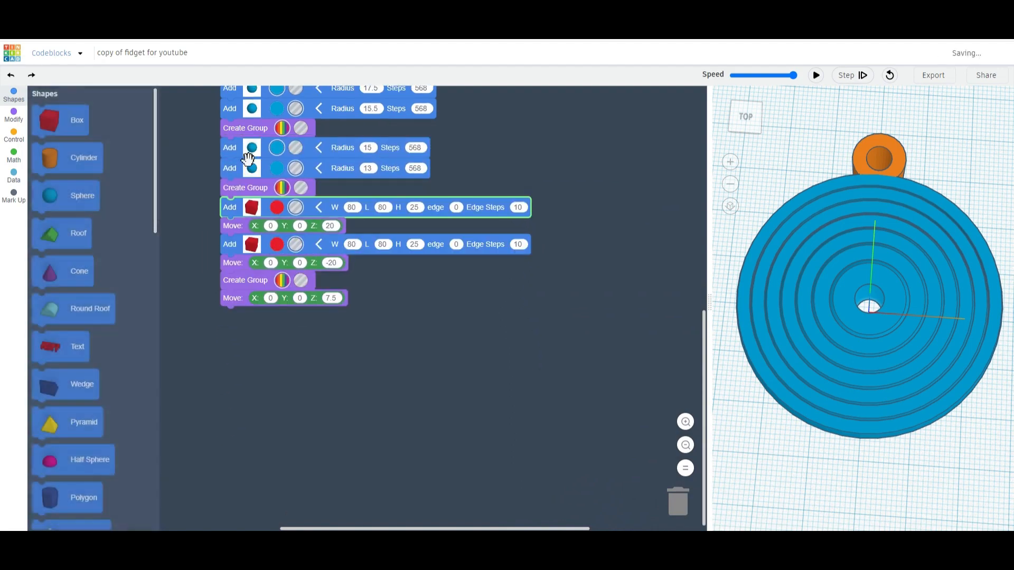
Step: Rerun the edited code from its start to rebuild the fidget without its innermost rings
scroll(253, 211, "up", 5)
scroll(263, 226, "up", 3)
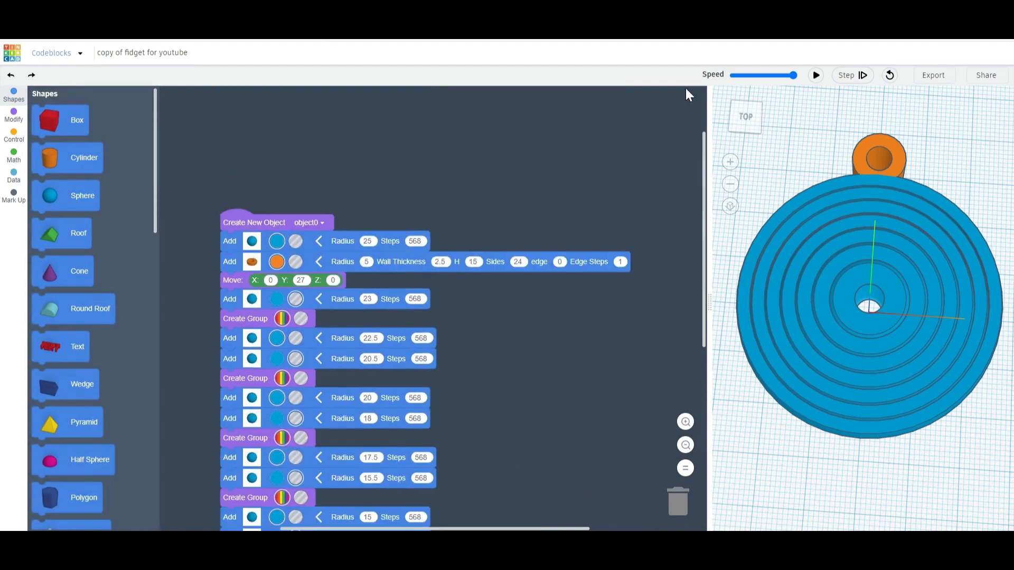
left_click(815, 75)
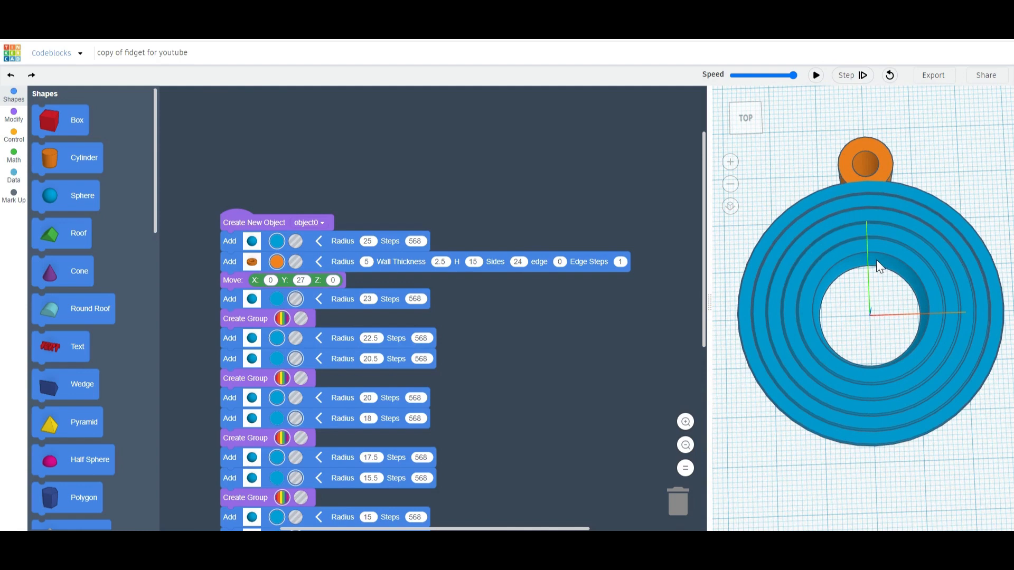
scroll(100, 218, "down", 6)
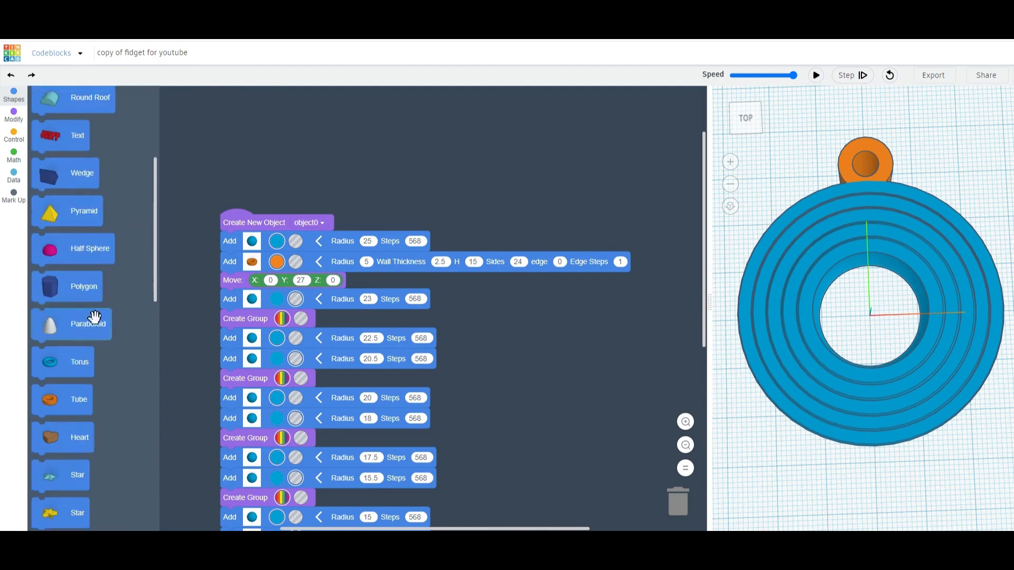
scroll(71, 285, "up", 2)
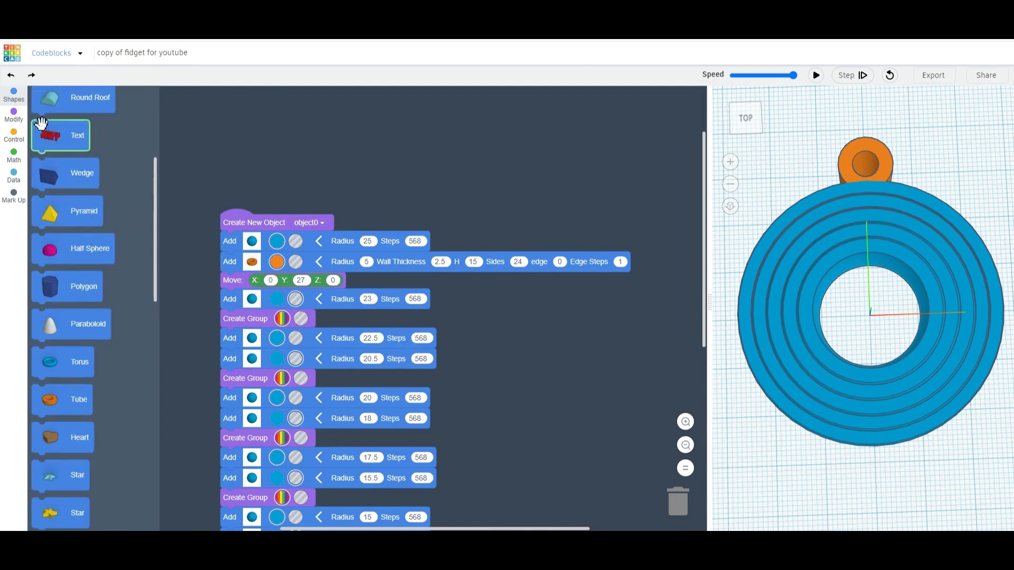
scroll(63, 137, "up", 1)
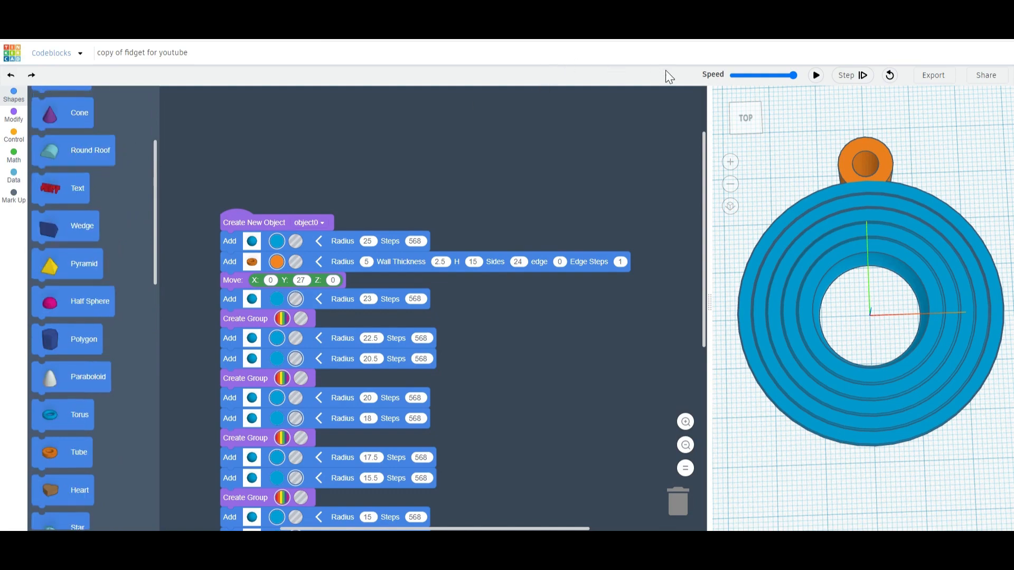
Step: Export the rebuilt fidget as an STL file
left_click(933, 75)
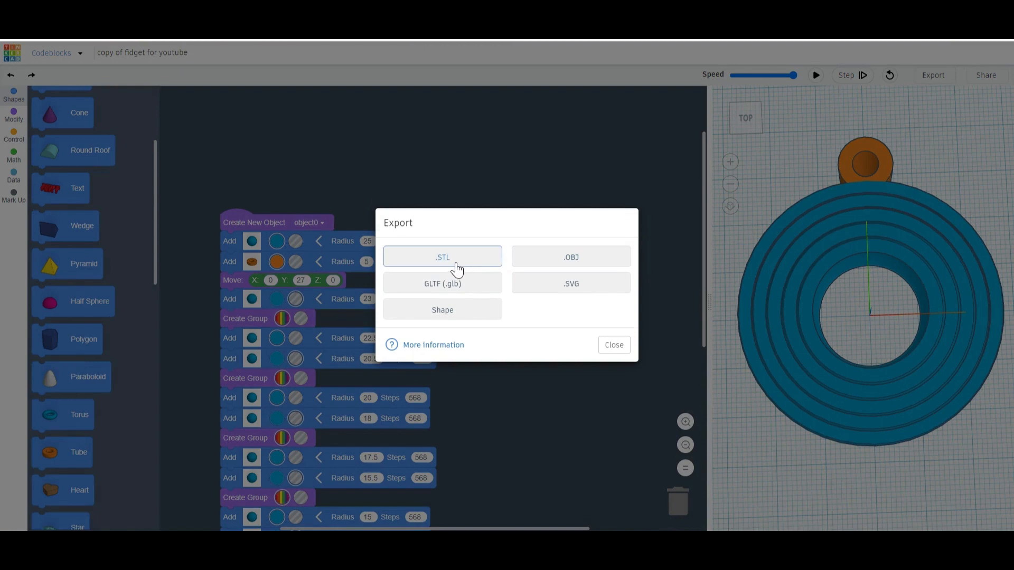
left_click(452, 258)
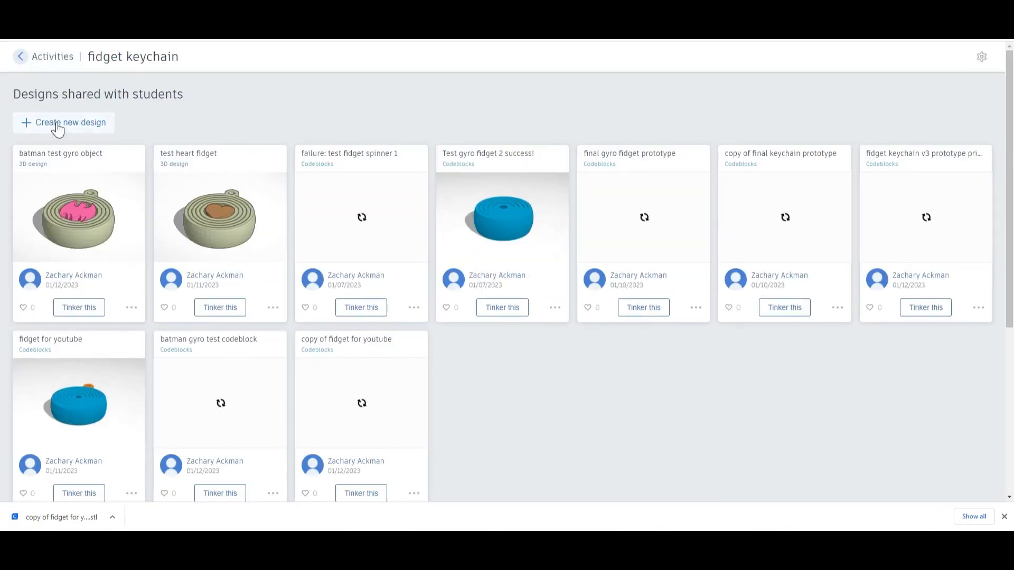
Step: Create a new 3D design in the activity and import "copy of fidget for youtube (1).stl" from Downloads in millimeters at 100% scale
left_click(58, 127)
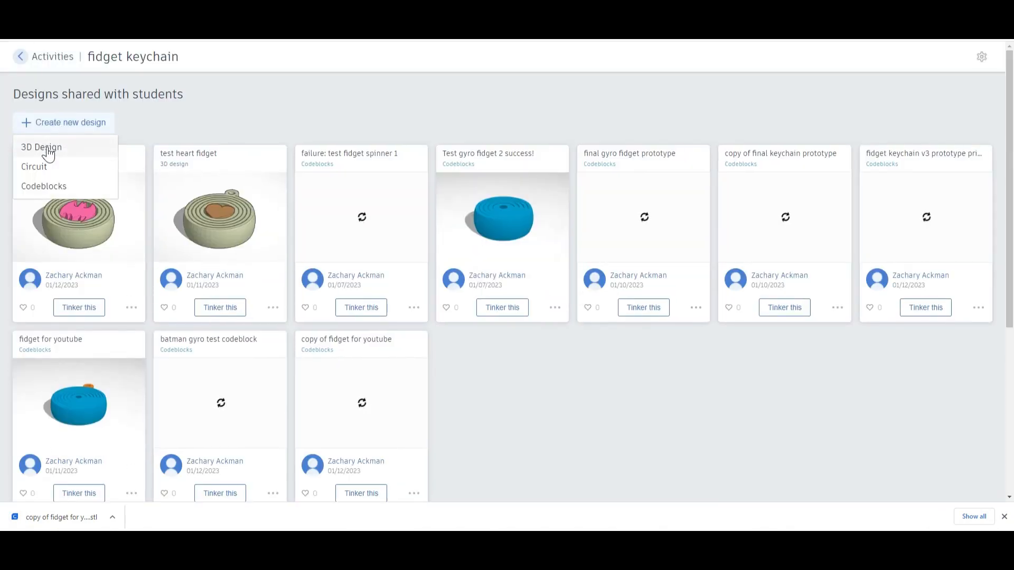
left_click(46, 149)
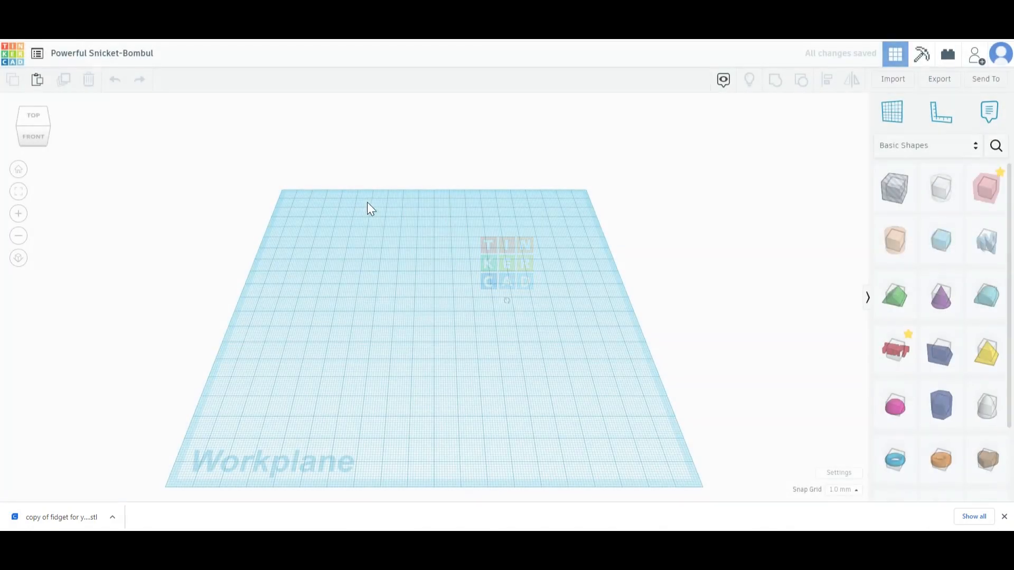
left_click(900, 80)
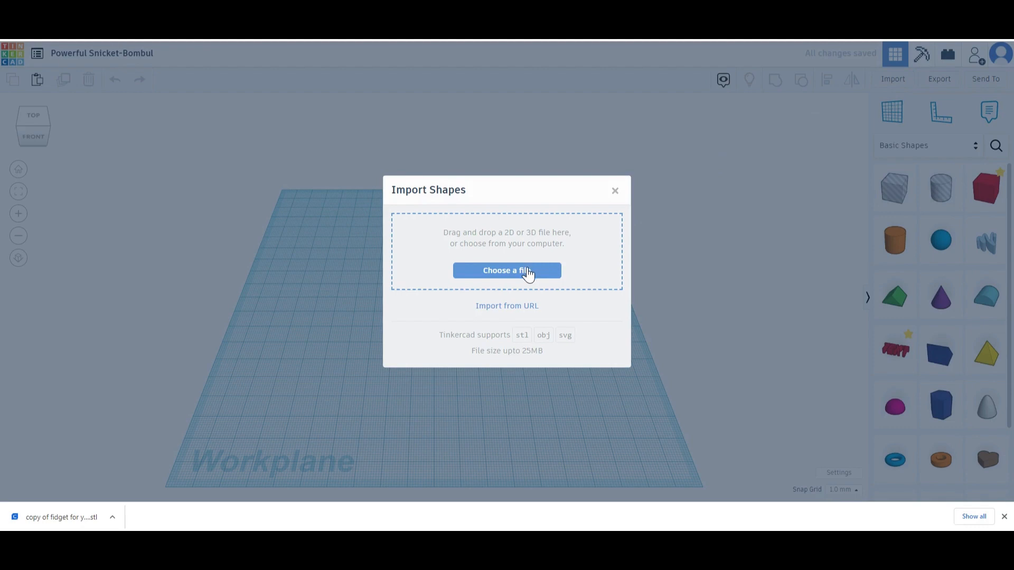
left_click(488, 271)
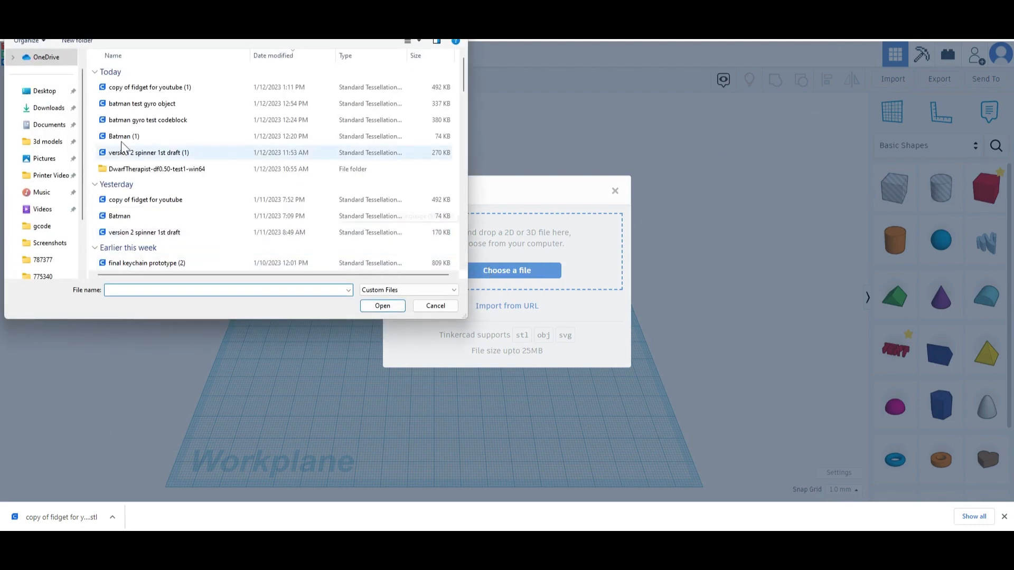
left_click(48, 108)
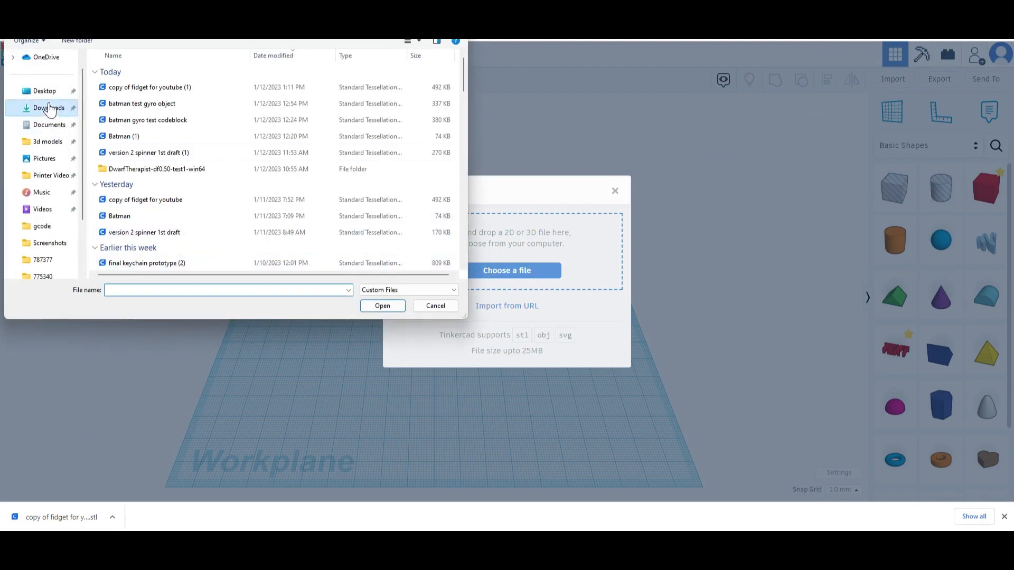
left_click(139, 88)
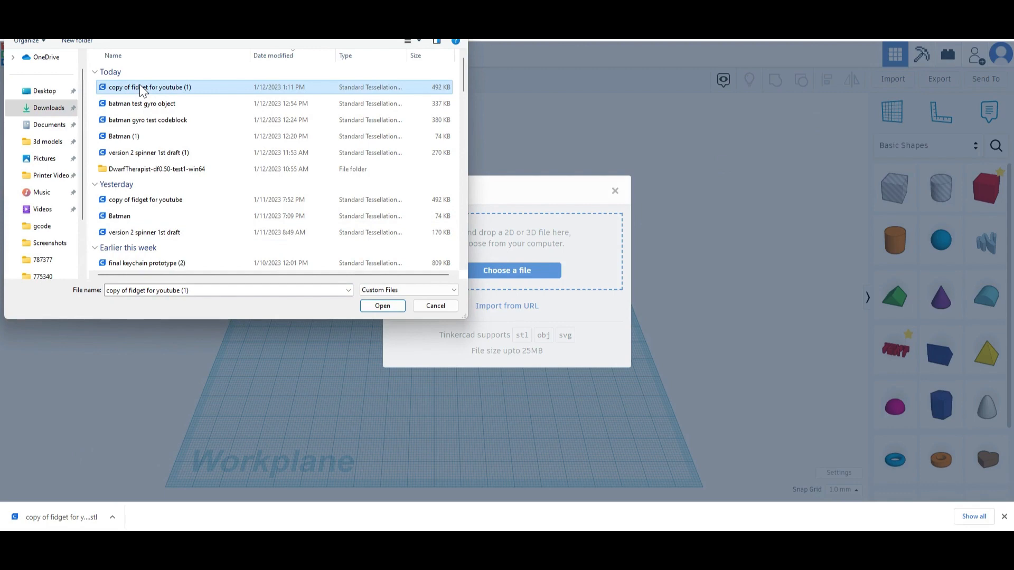
left_click(400, 310)
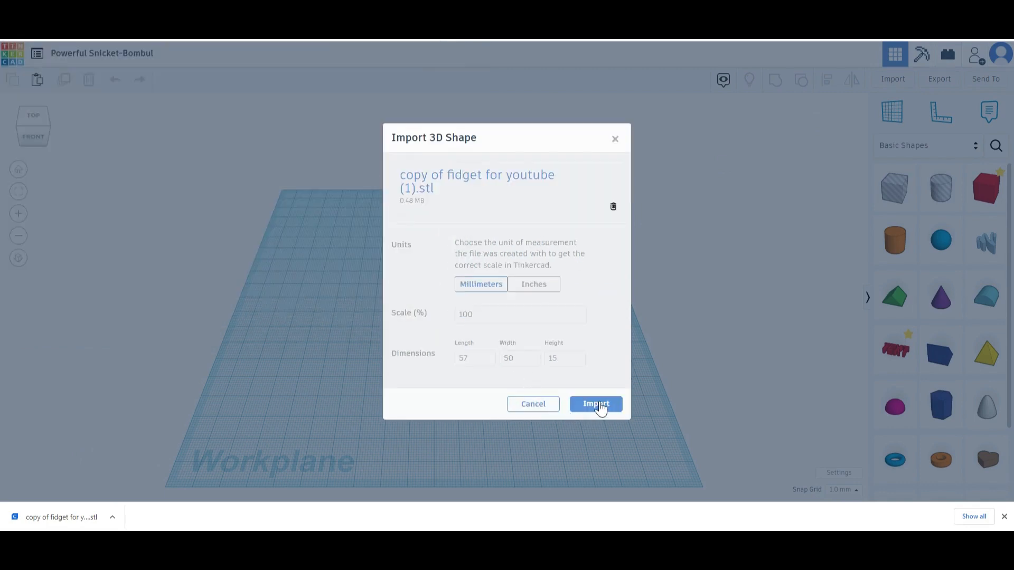
left_click(599, 404)
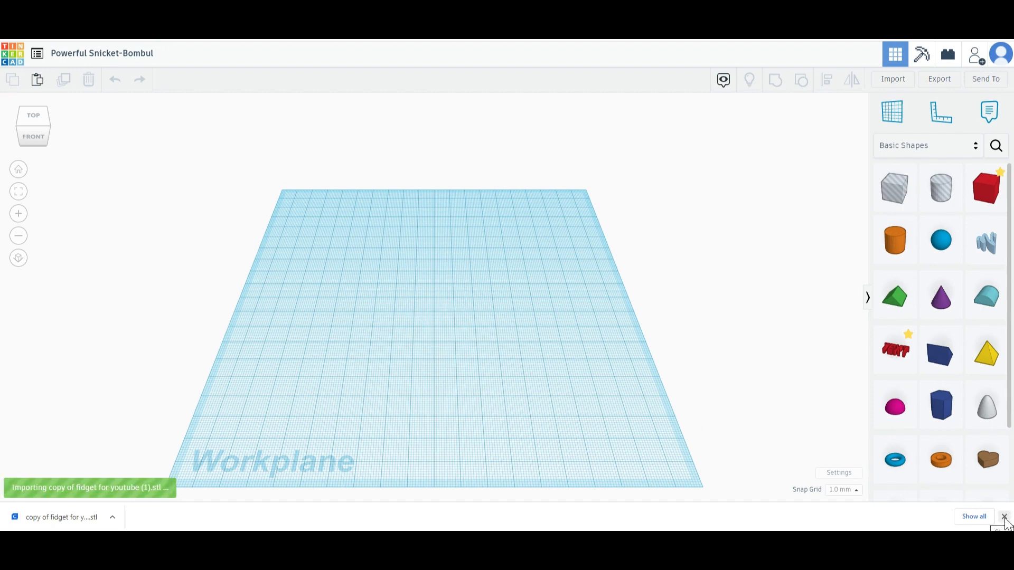
left_click(1004, 518)
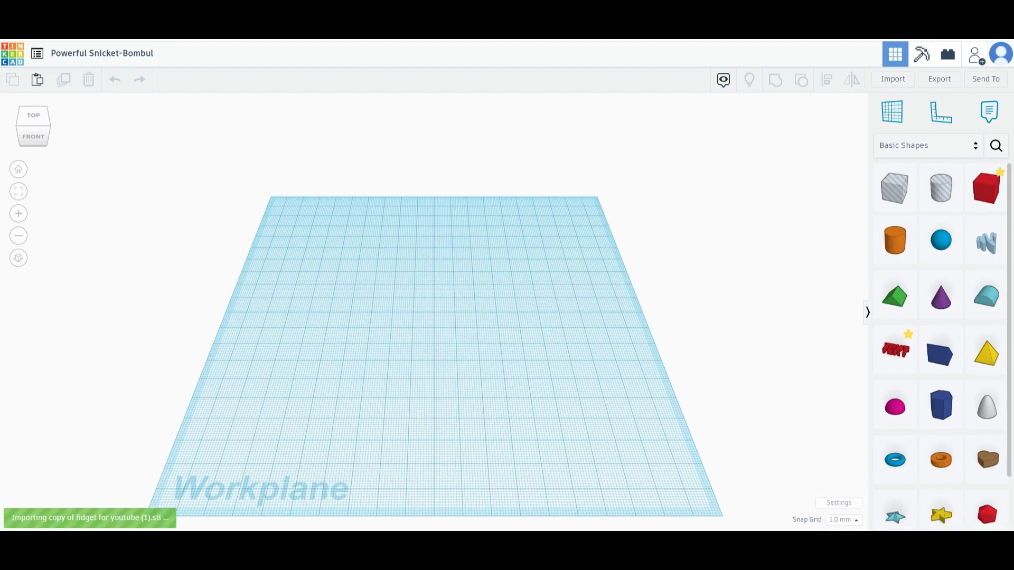
Step: Place a solid Heart from the basic shapes on the workplane beside the imported fidget
right_click_drag(495, 253, 494, 269)
middle_click_drag(493, 269, 494, 243)
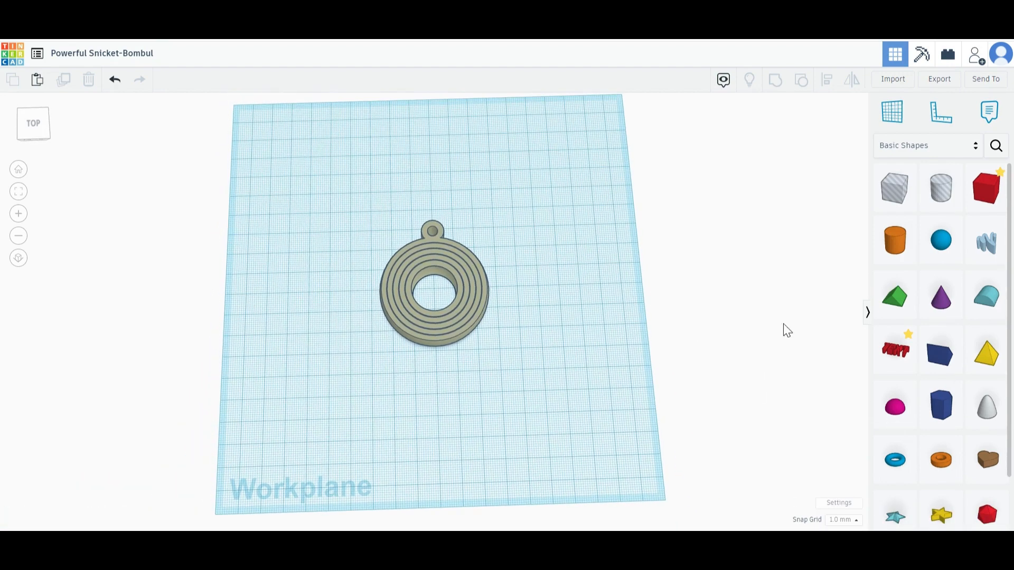
scroll(953, 336, "down", 2)
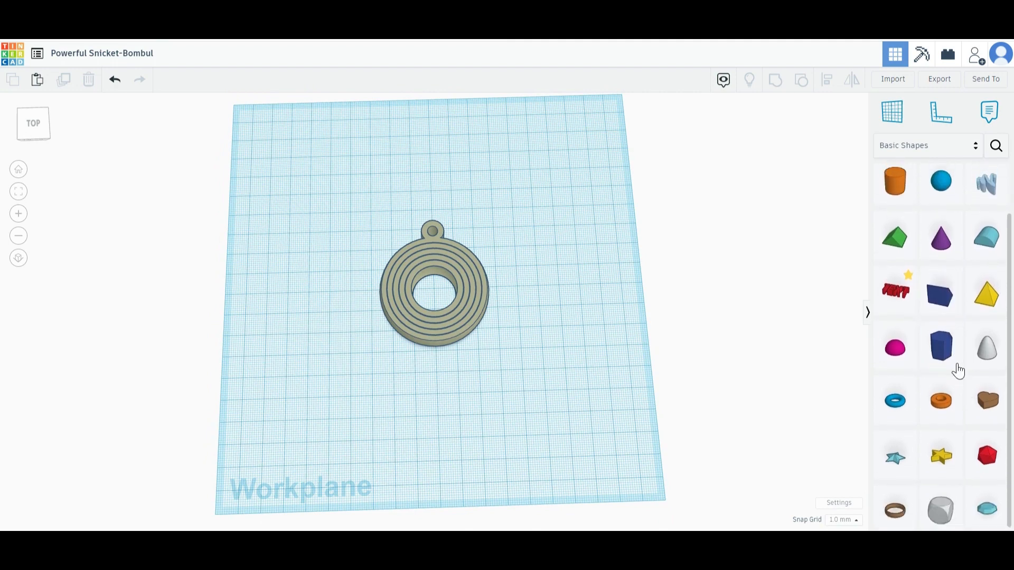
scroll(958, 376, "up", 2)
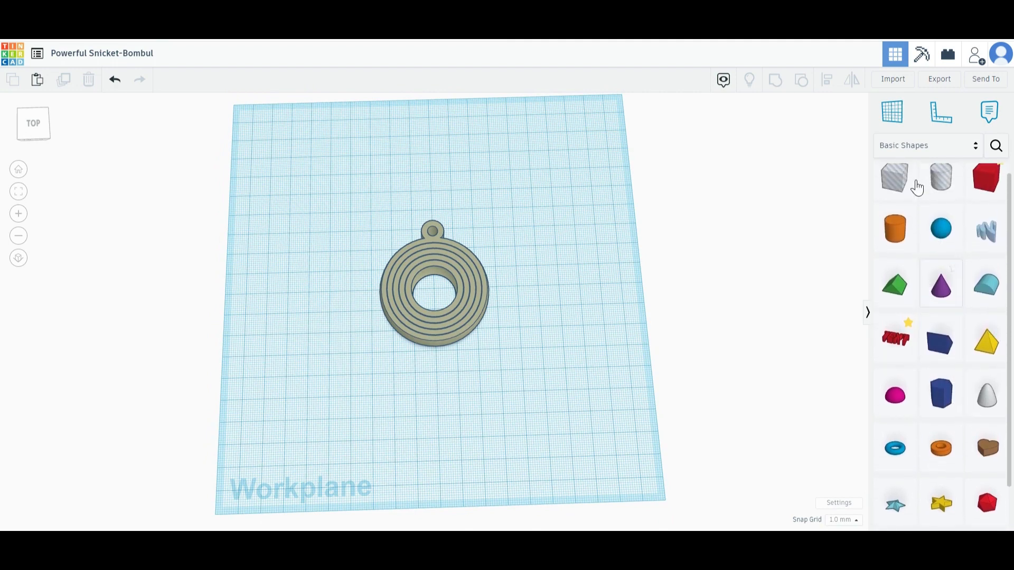
left_click_drag(985, 455, 572, 319)
scroll(523, 280, "up", 3)
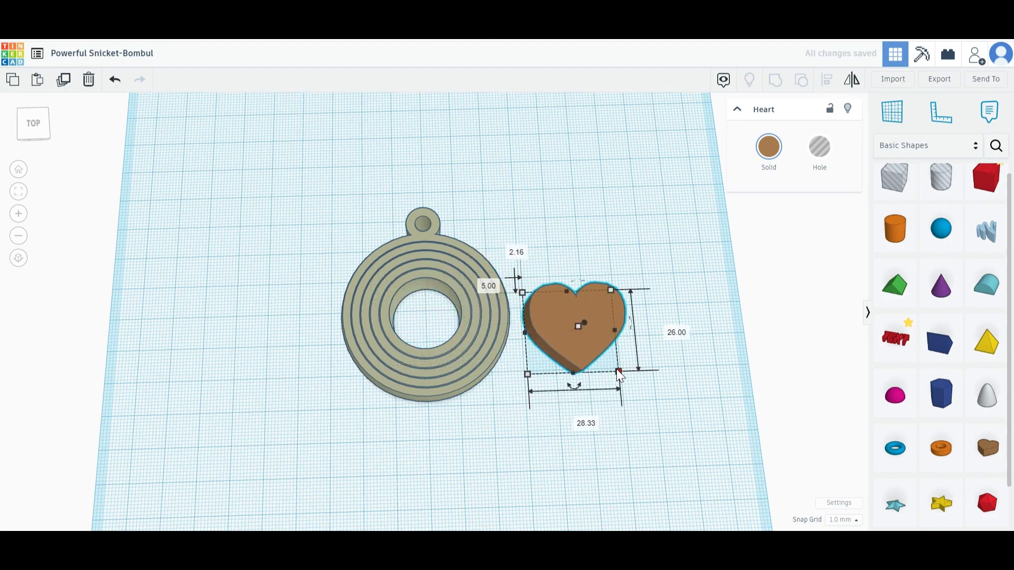
Step: Resize the heart to 20 by 20 mm and move it into the fidget's centre opening
left_click_drag(616, 374, 589, 355)
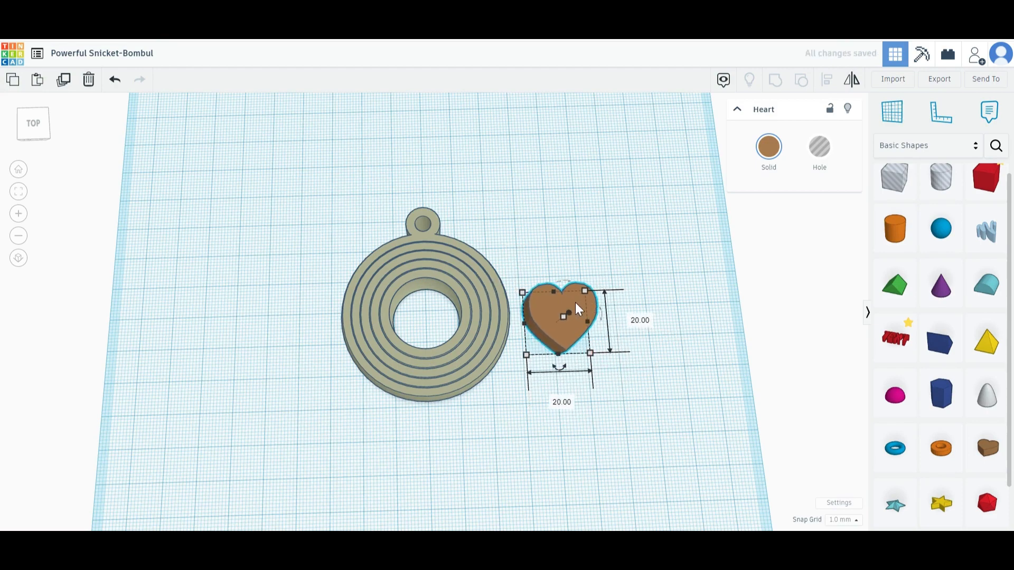
left_click_drag(578, 309, 441, 310)
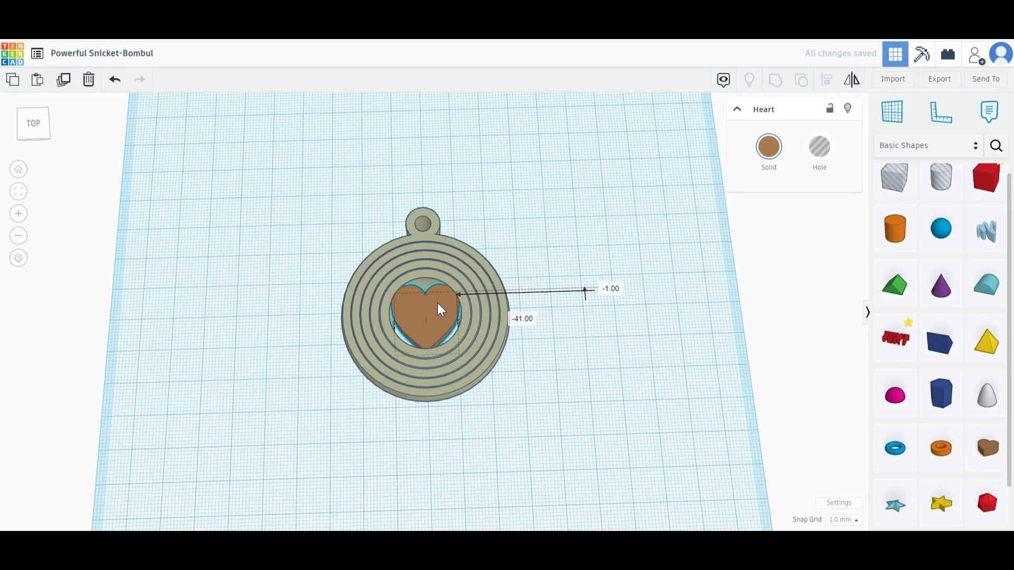
scroll(441, 310, "up", 2)
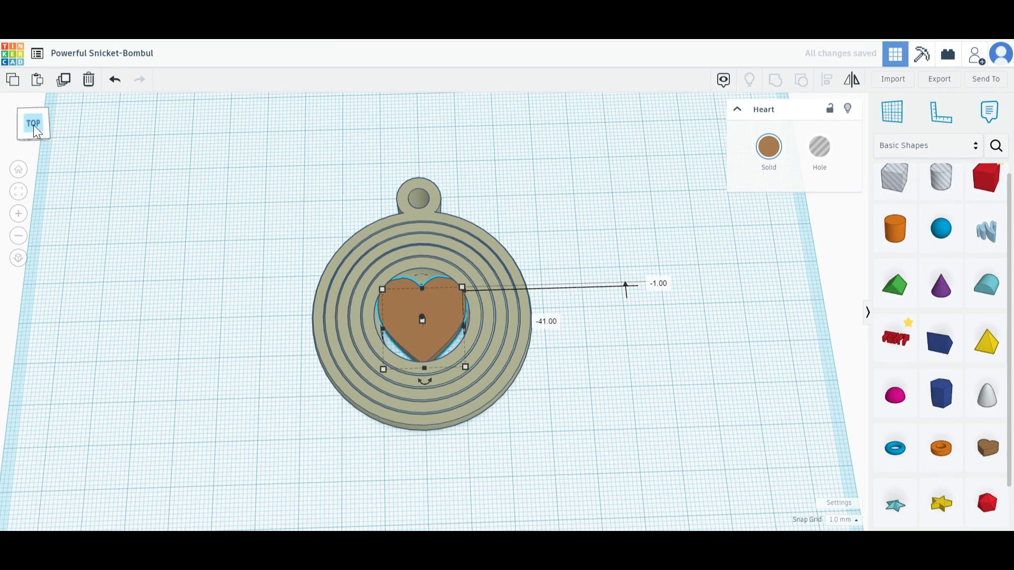
left_click(33, 125)
scroll(355, 323, "up", 5)
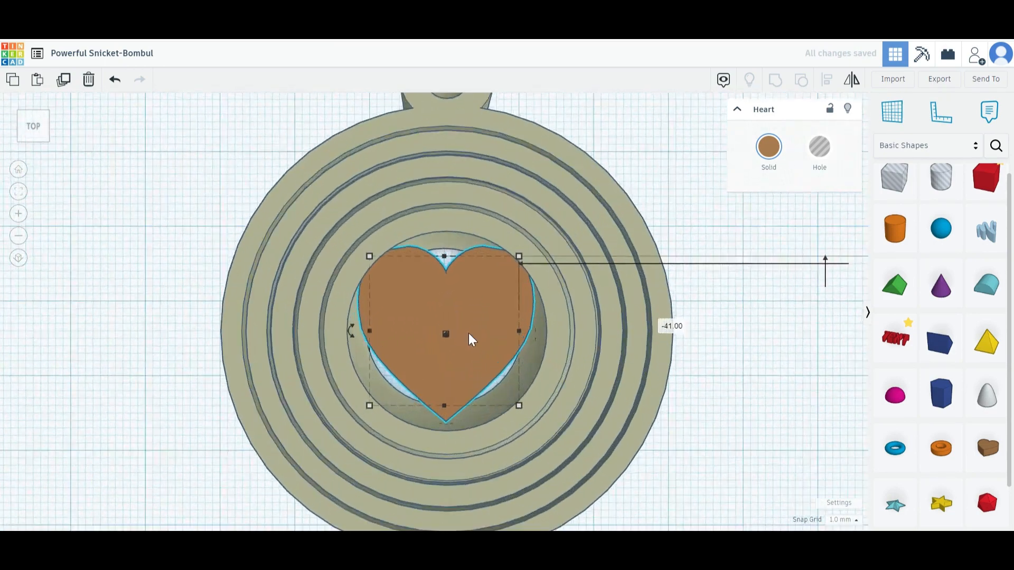
Step: Increase the height of the heart in the fidget's centre
middle_click_drag(472, 247, 471, 287)
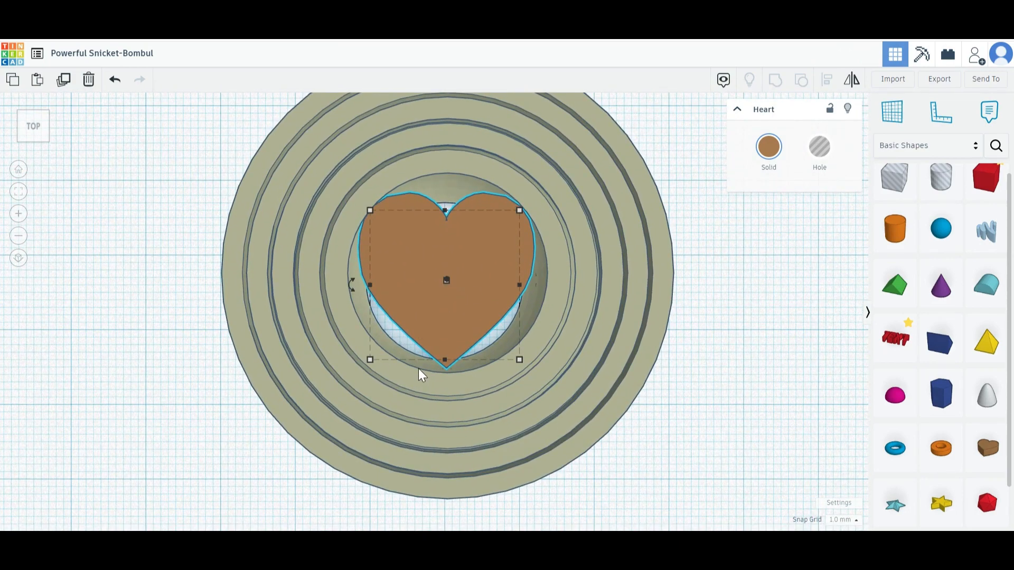
mouse_move(446, 283)
right_mouse_down()
mouse_move(418, 333)
mouse_move(447, 268)
right_mouse_up()
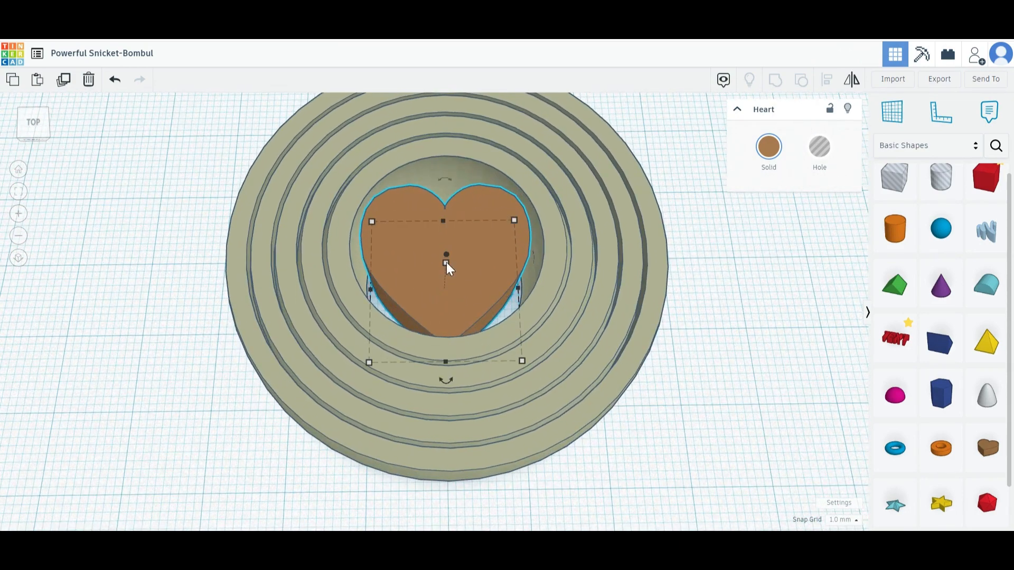
mouse_move(446, 263)
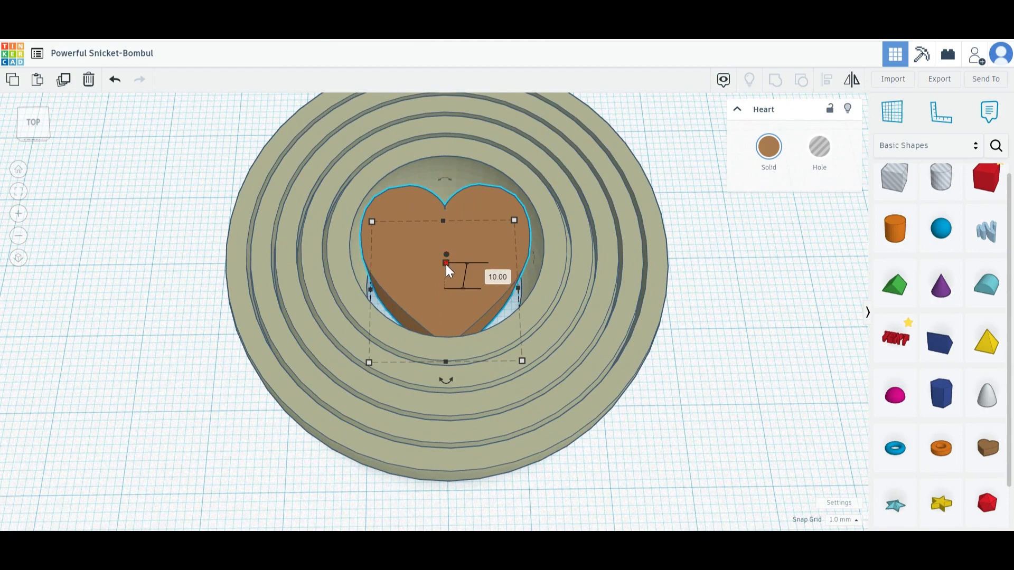
left_click(494, 276)
key("Return")
Step: Nudge the heart 1 mm toward the front of the workplane and check its fit against the inner ring
right_click_drag(607, 275, 600, 315)
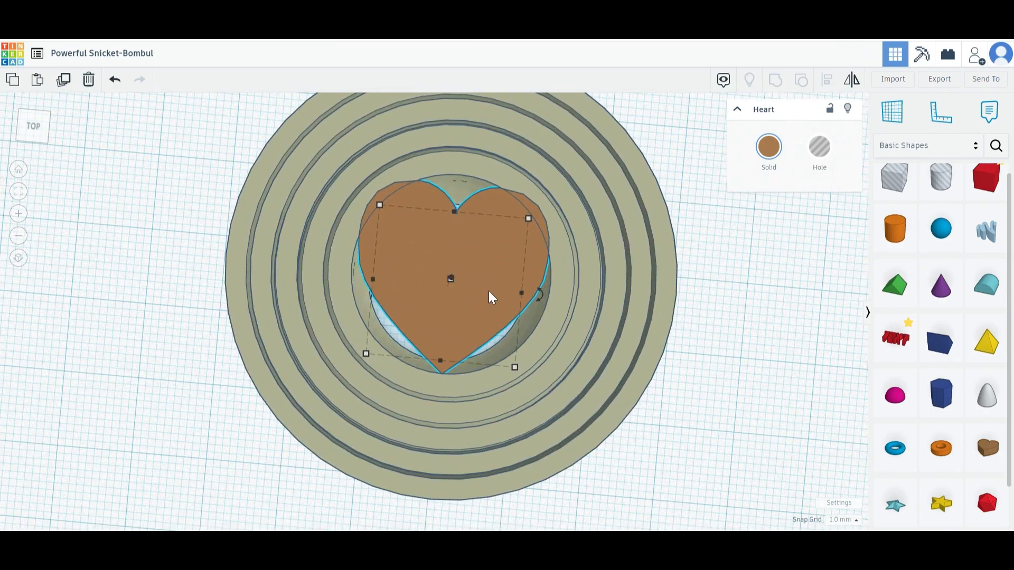
key("Down")
right_click_drag(491, 299, 517, 336)
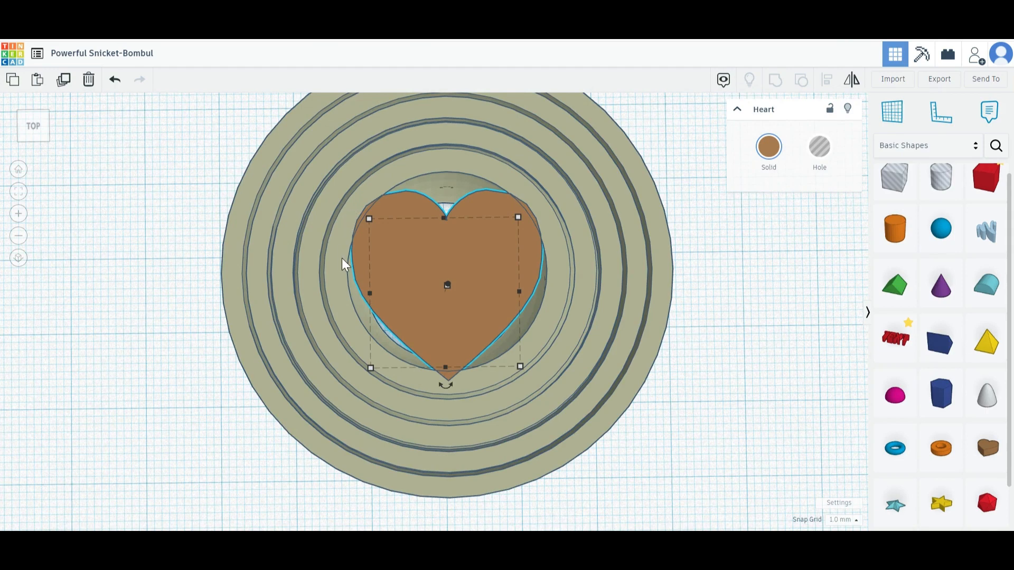
mouse_move(460, 386)
right_click_drag(680, 281, 683, 291)
scroll(684, 294, "down", 5)
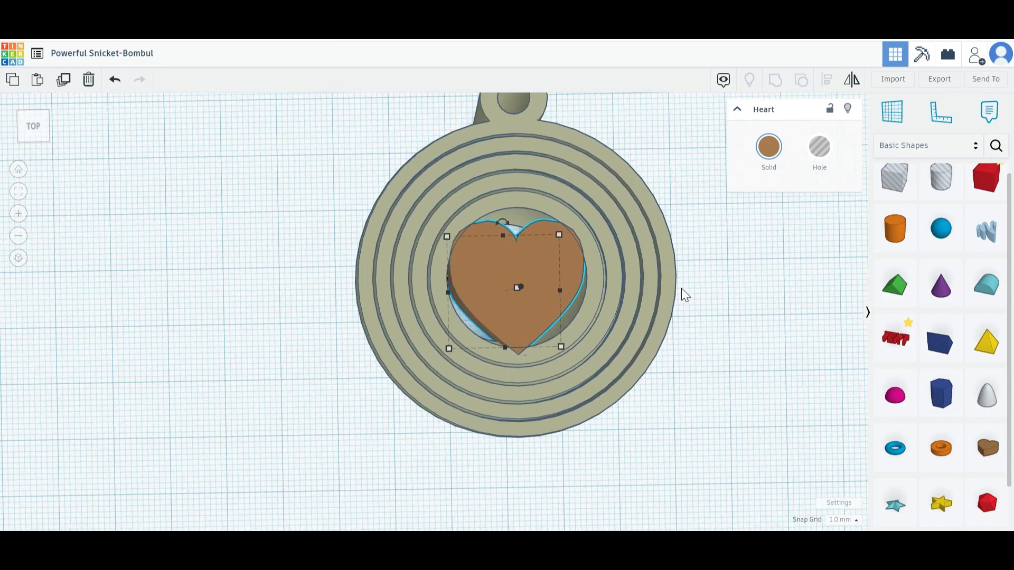
middle_click_drag(530, 294, 521, 260)
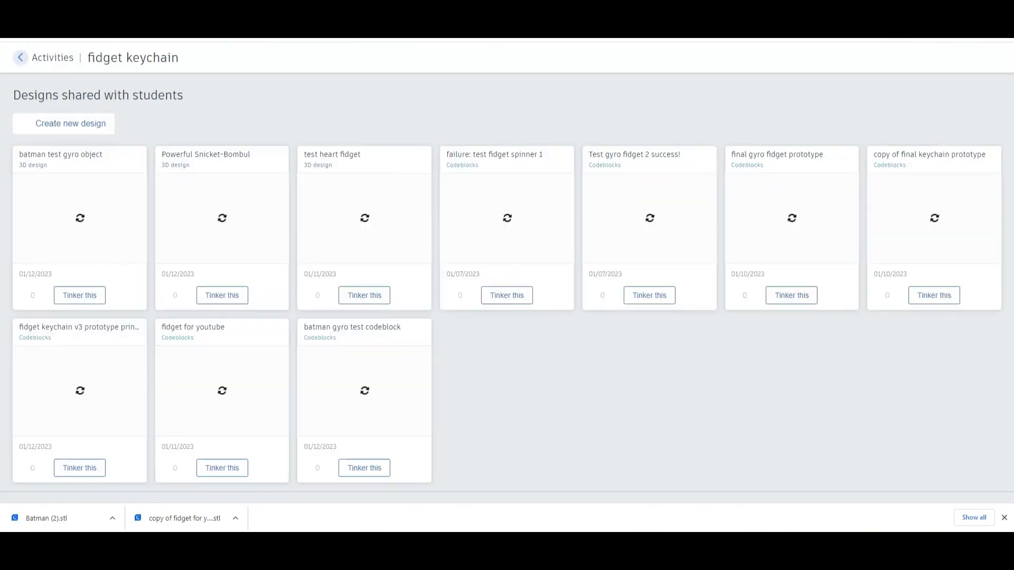
Step: Duplicate the "fidget for youtube" Codeblocks design in the fidget keychain activity
scroll(100, 266, "down", 1)
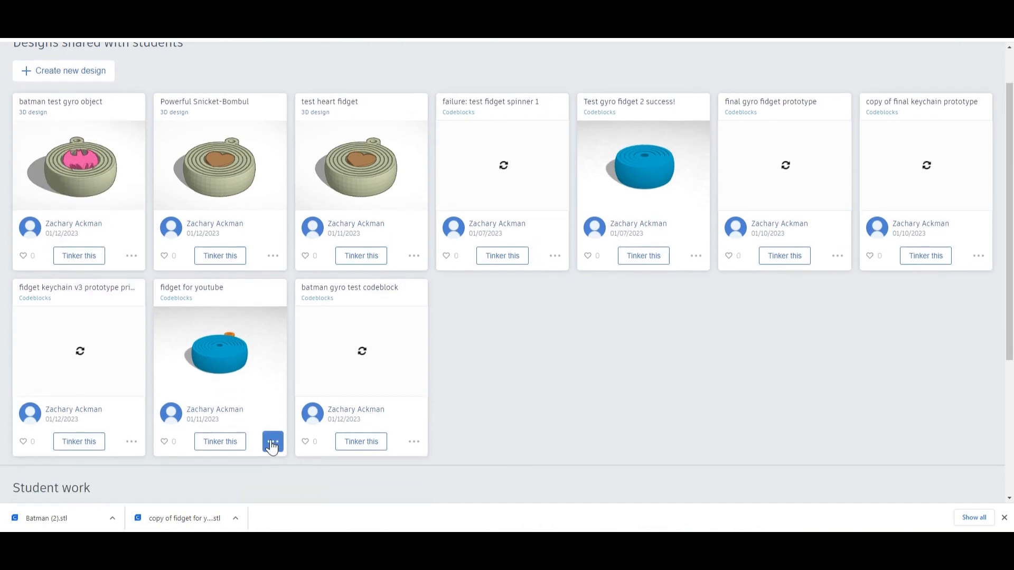
left_click(271, 442)
scroll(271, 446, "down", 1)
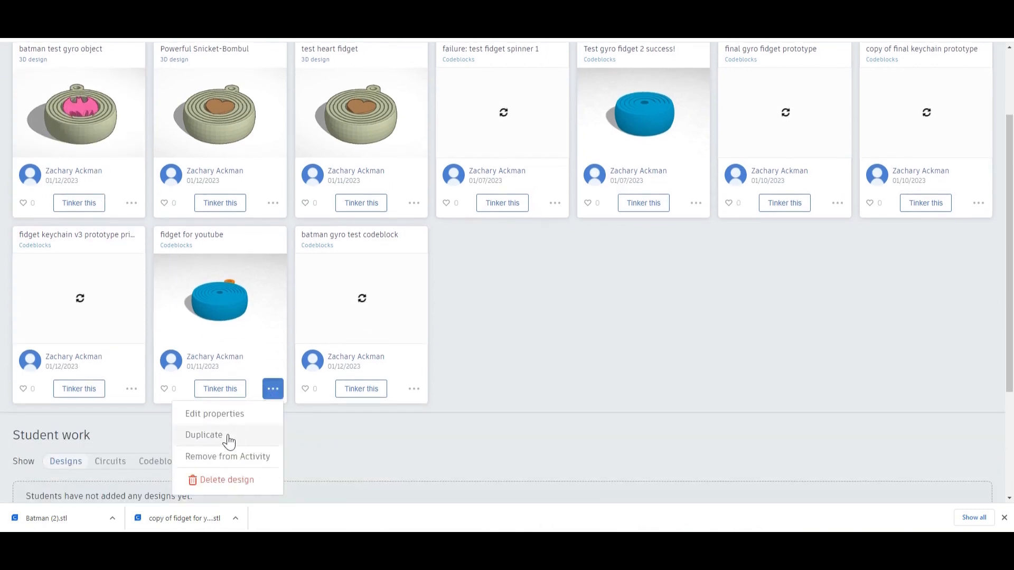
left_click(221, 442)
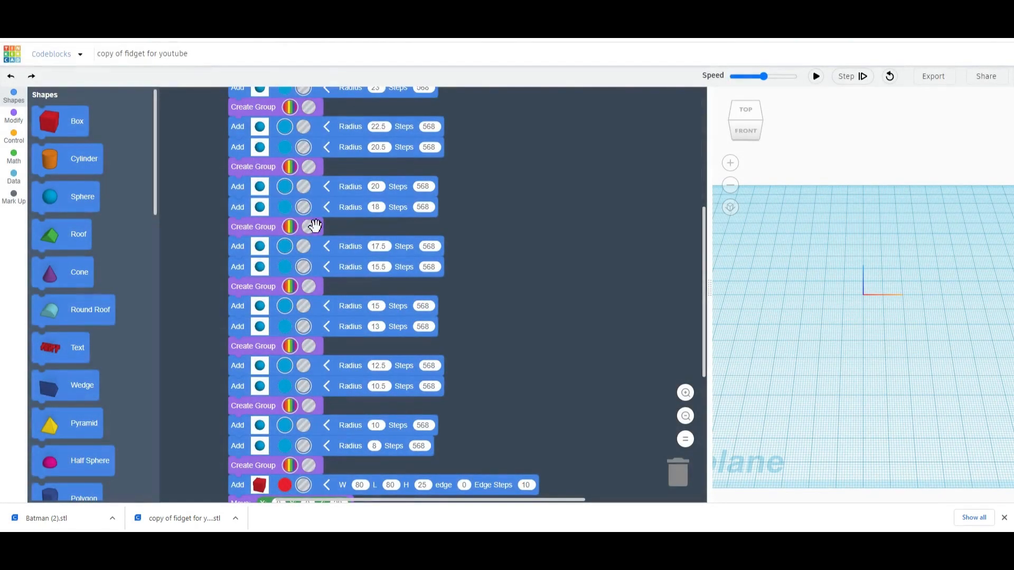
Step: Run the duplicated code at maximum speed to build the full fidget
scroll(314, 267, "down", 1)
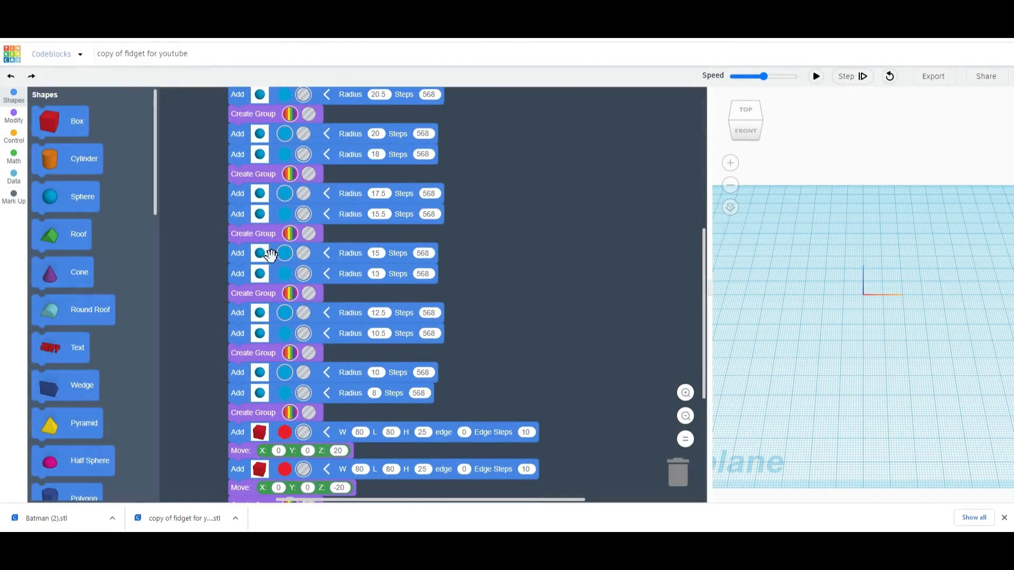
left_click(795, 77)
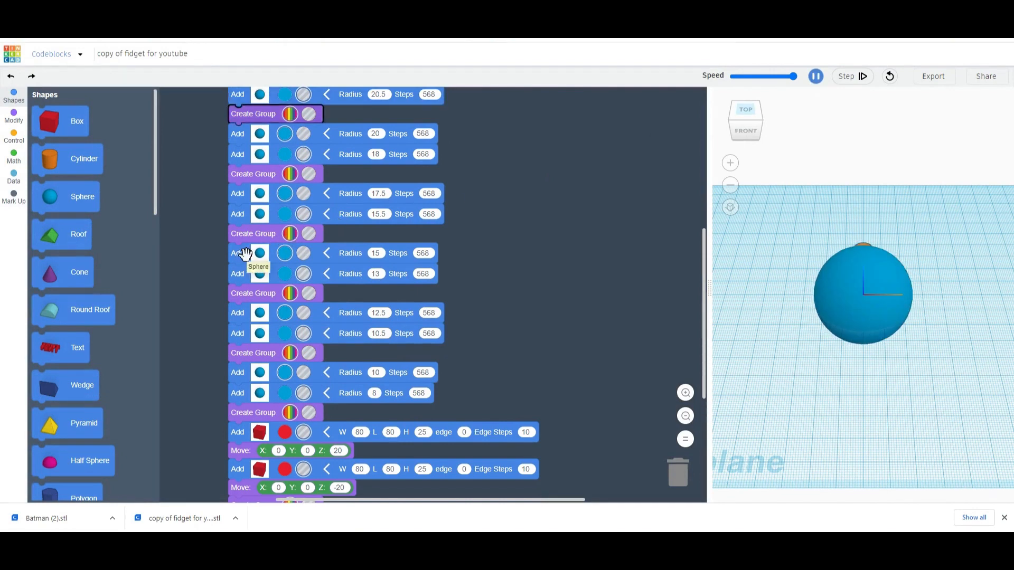
scroll(245, 253, "down", 1)
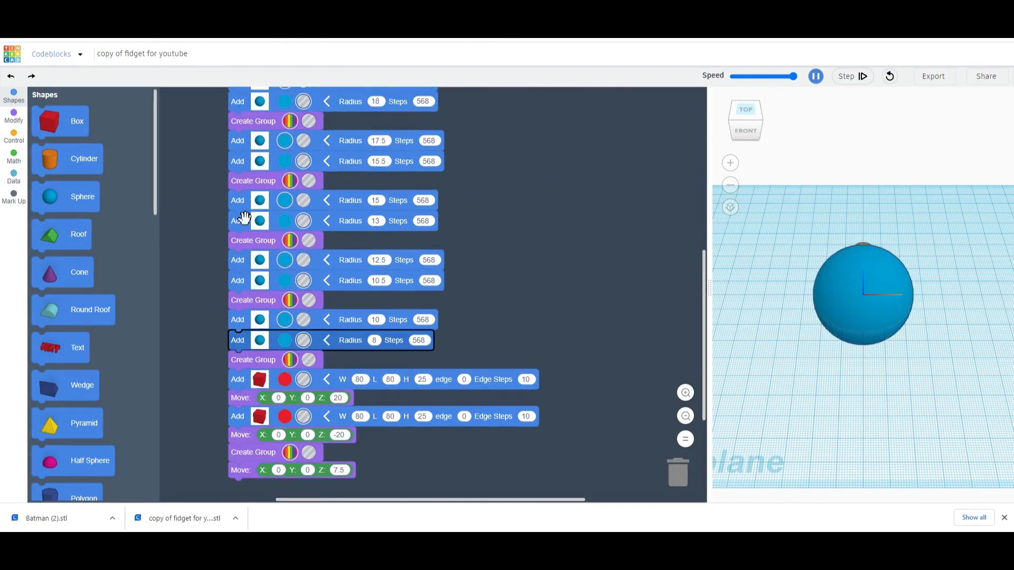
Step: Remove the three innermost sphere groups, radii 15 down to 8, from the code and rerun it to rebuild the fidget
left_click_drag(236, 201, 375, 243)
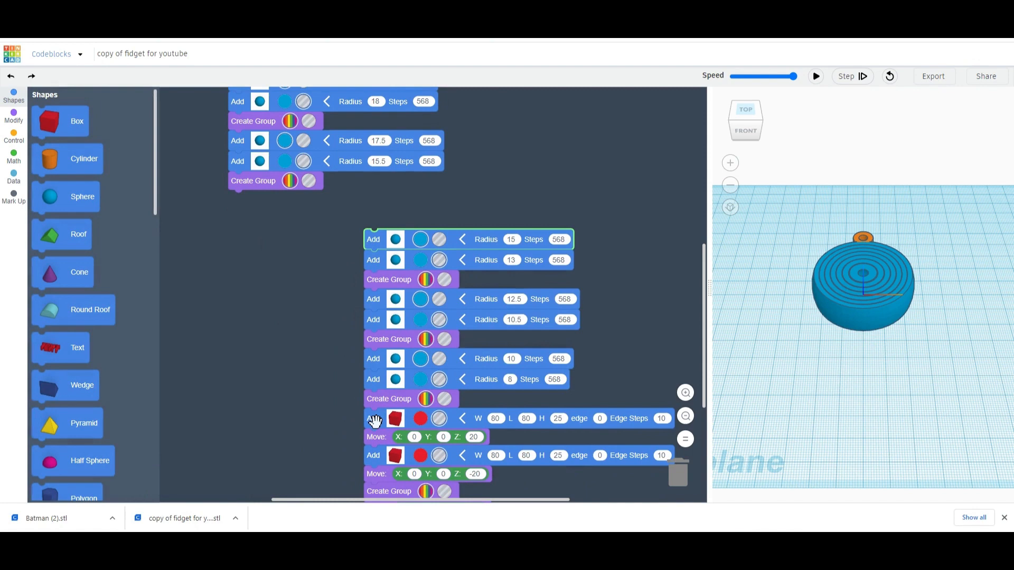
left_click_drag(375, 420, 239, 204)
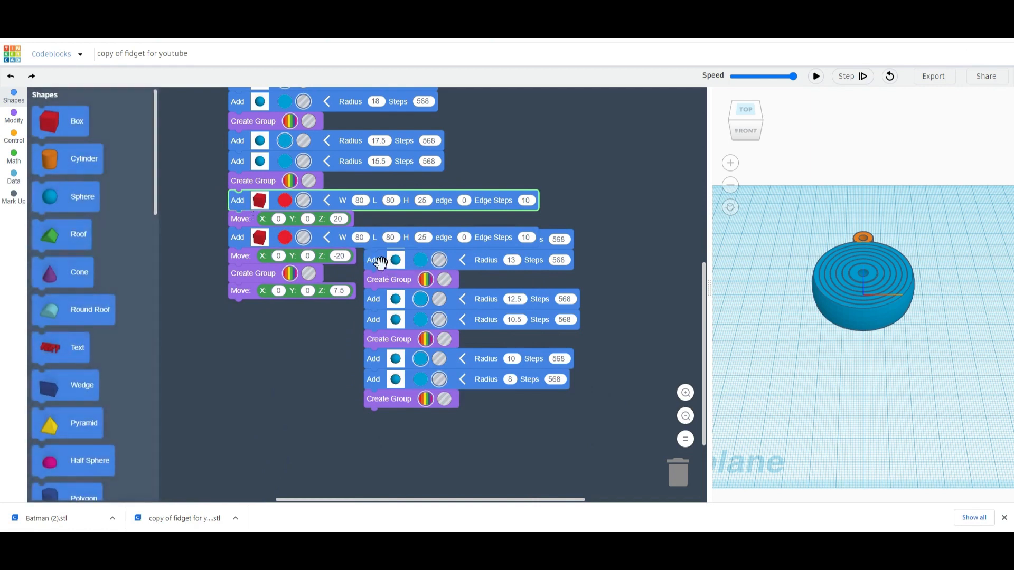
left_click_drag(534, 259, 525, 333)
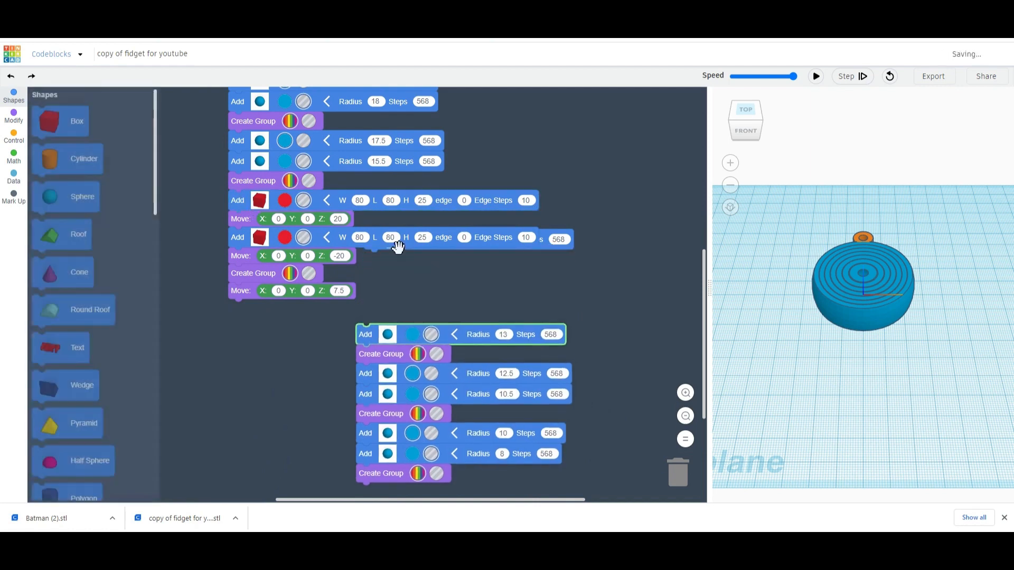
left_click_drag(373, 251, 677, 474)
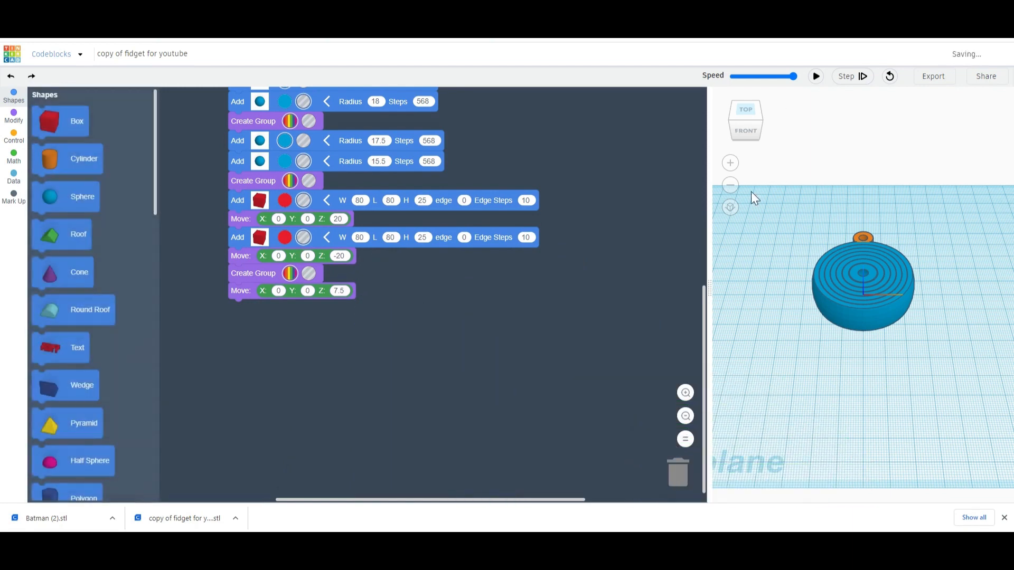
left_click(816, 76)
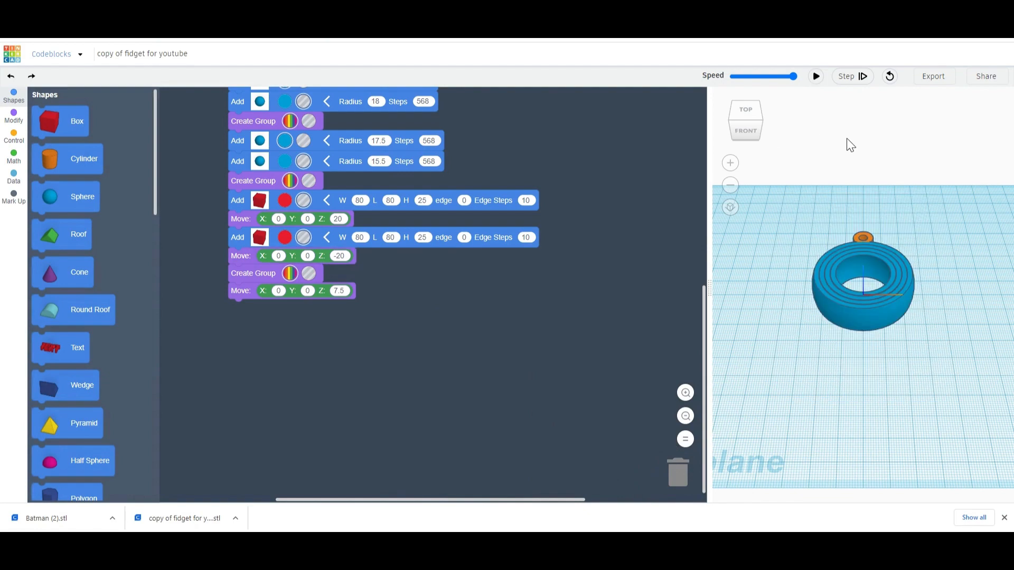
left_click_drag(850, 145, 852, 193)
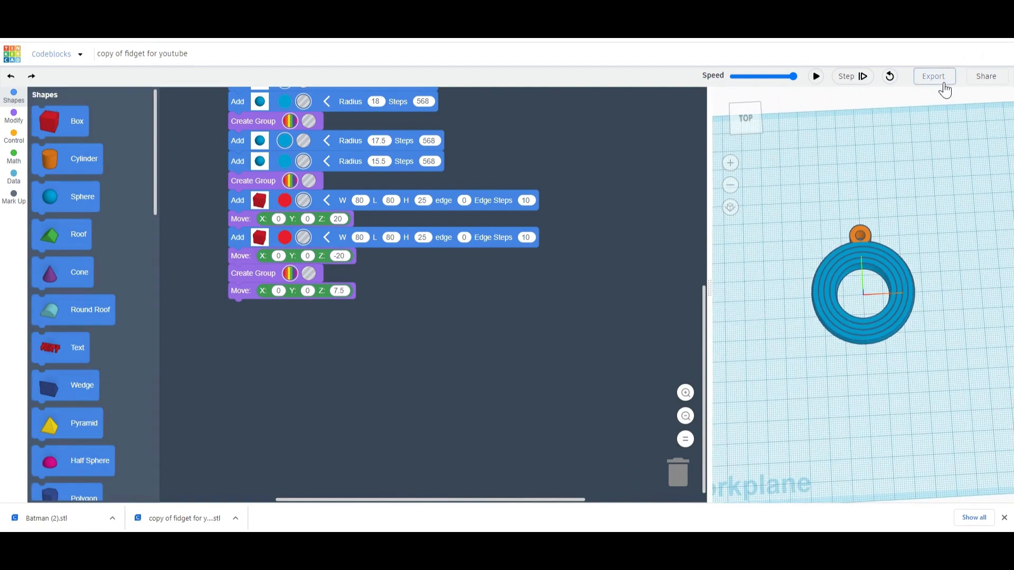
Step: Rename the Codeblocks design as "batman fidget" and export it as an STL file
left_click(141, 59)
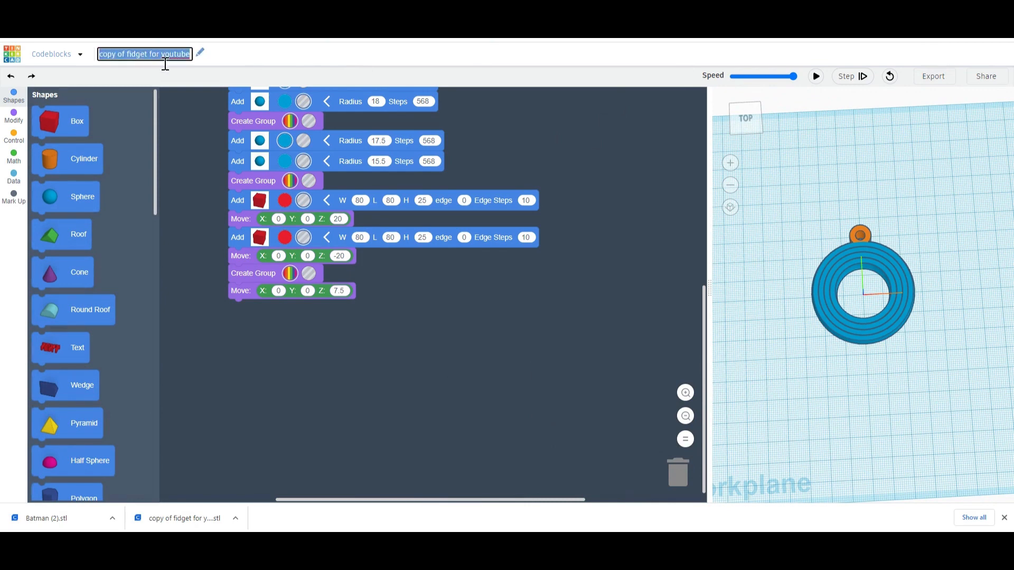
type("batman")
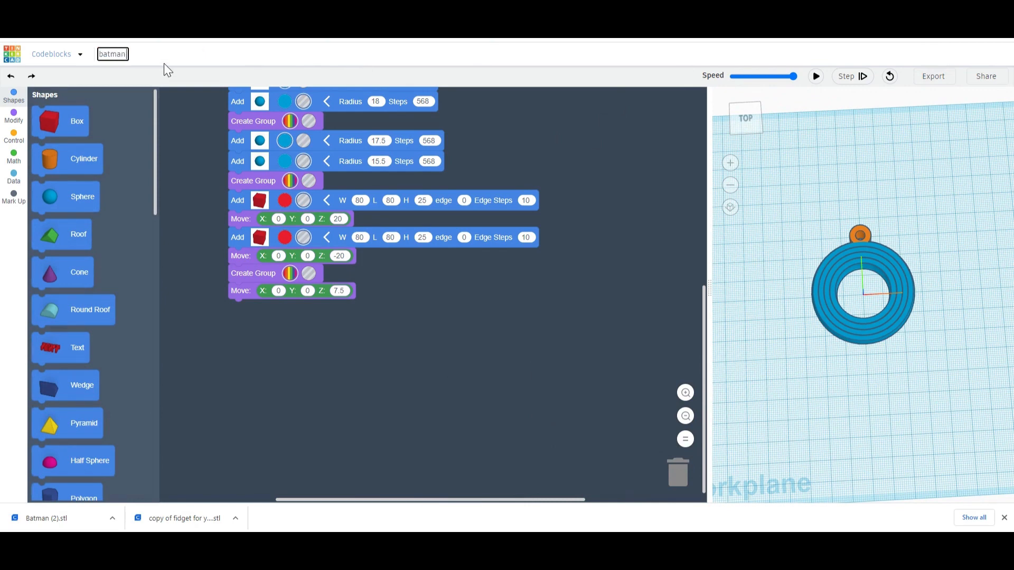
type(" figet")
key("Return")
left_click(945, 81)
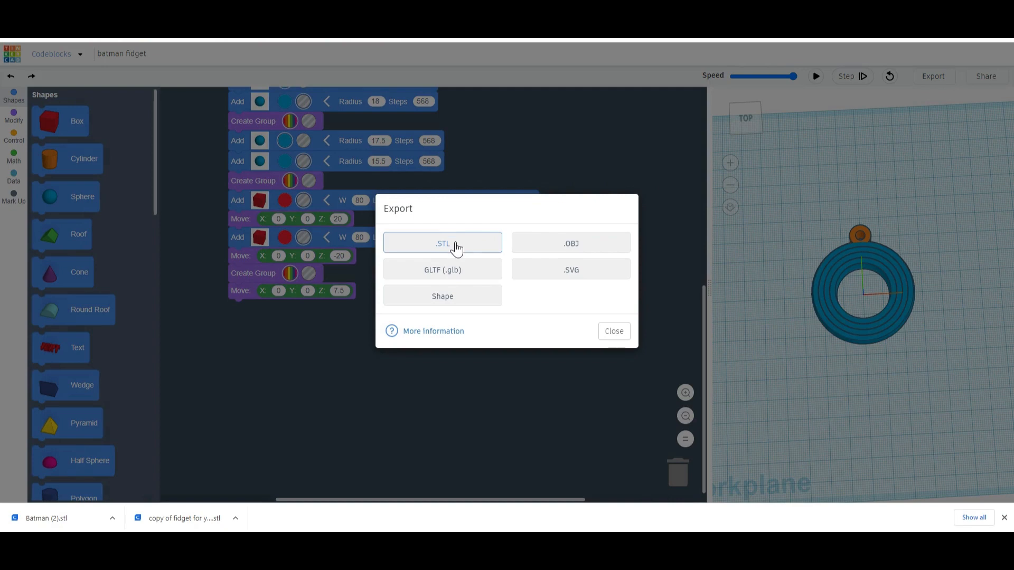
left_click(456, 246)
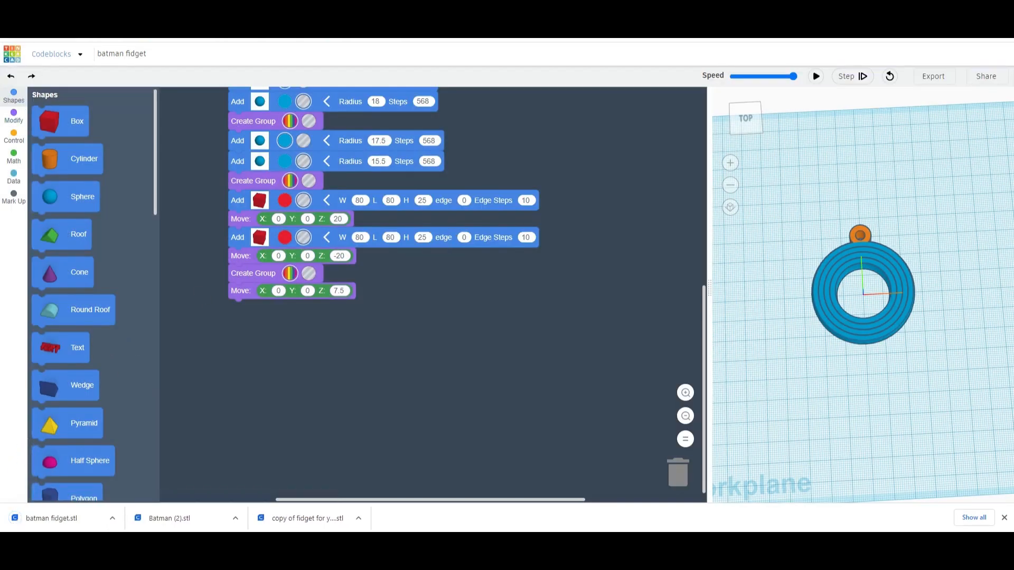
Step: Return to the fidget keychain activity and create a new 3D design
left_click(12, 54)
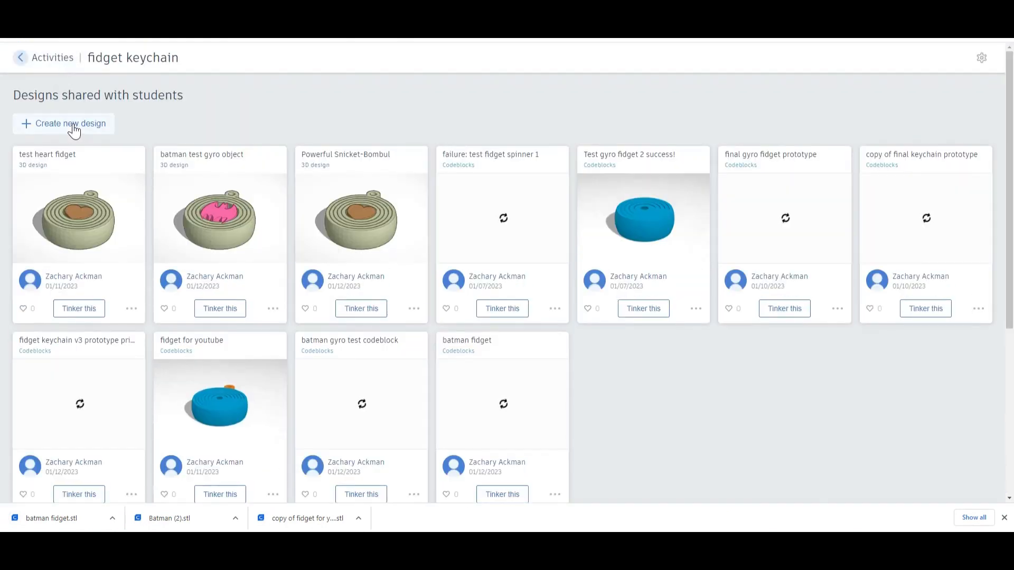
left_click(74, 129)
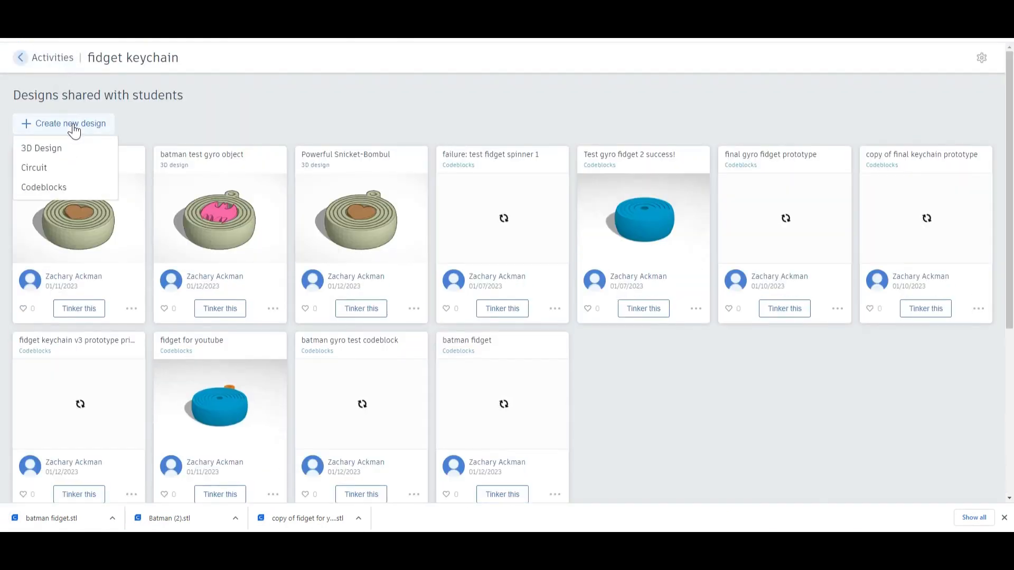
left_click(51, 150)
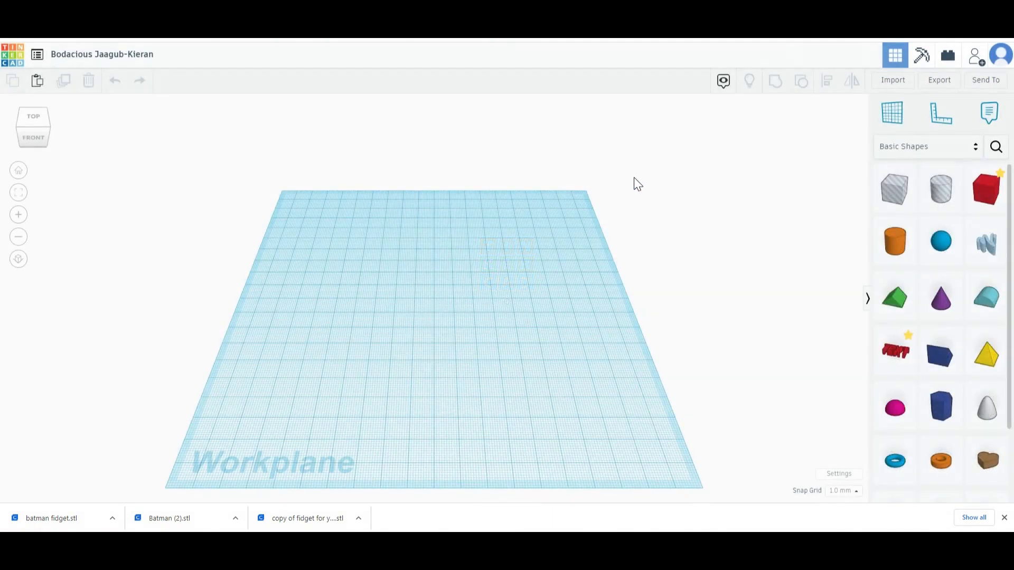
Step: Import "batman fidget.stl" from the computer onto the workplane
left_click(896, 85)
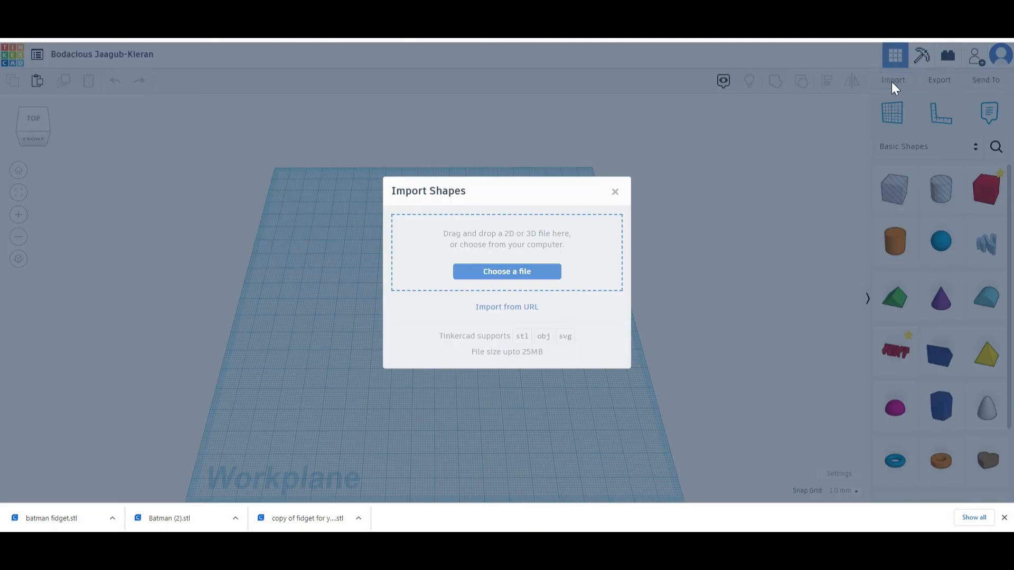
left_click(496, 273)
left_click(189, 91)
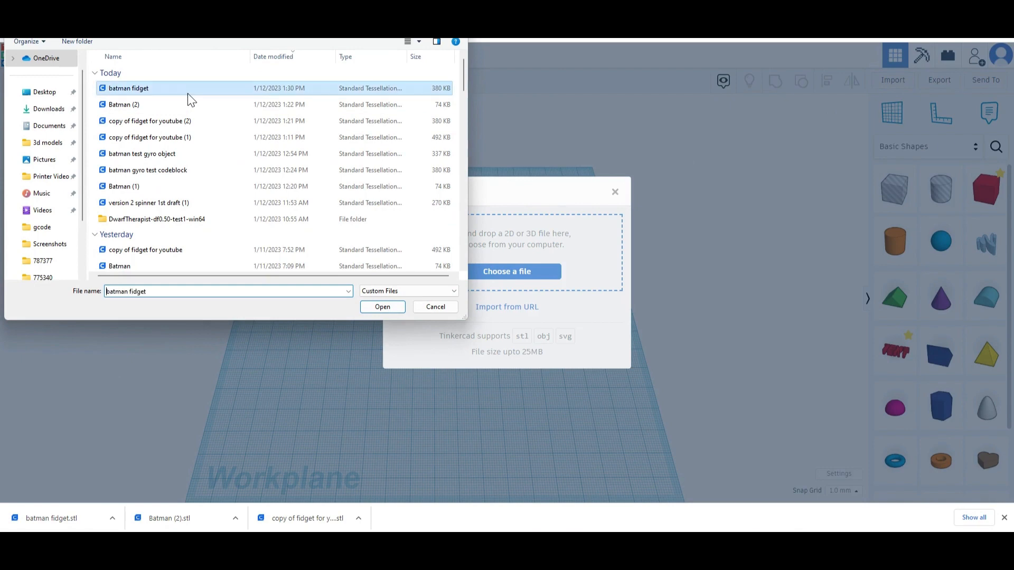
left_click(382, 307)
left_click(589, 399)
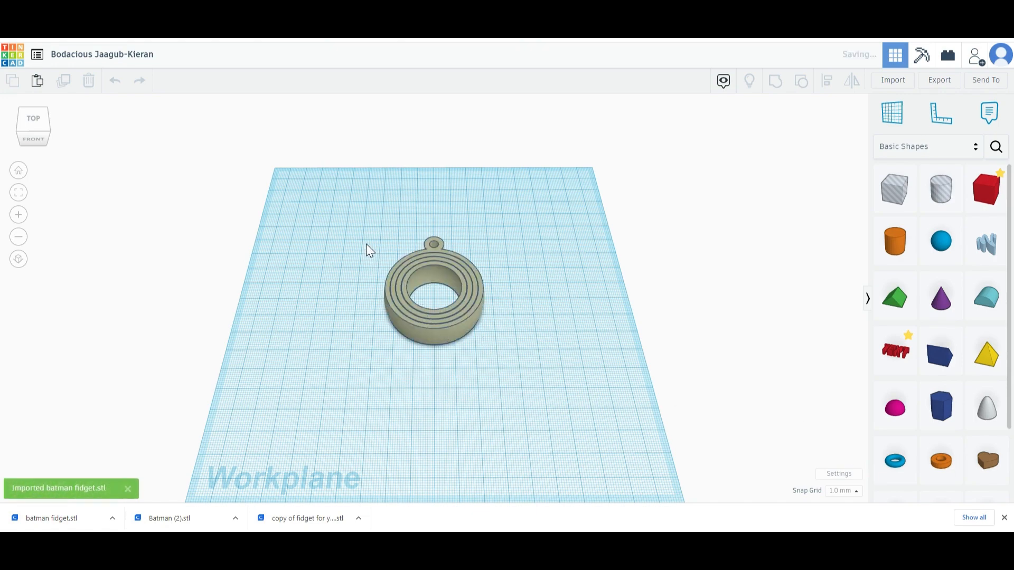
right_click_drag(369, 239, 431, 299)
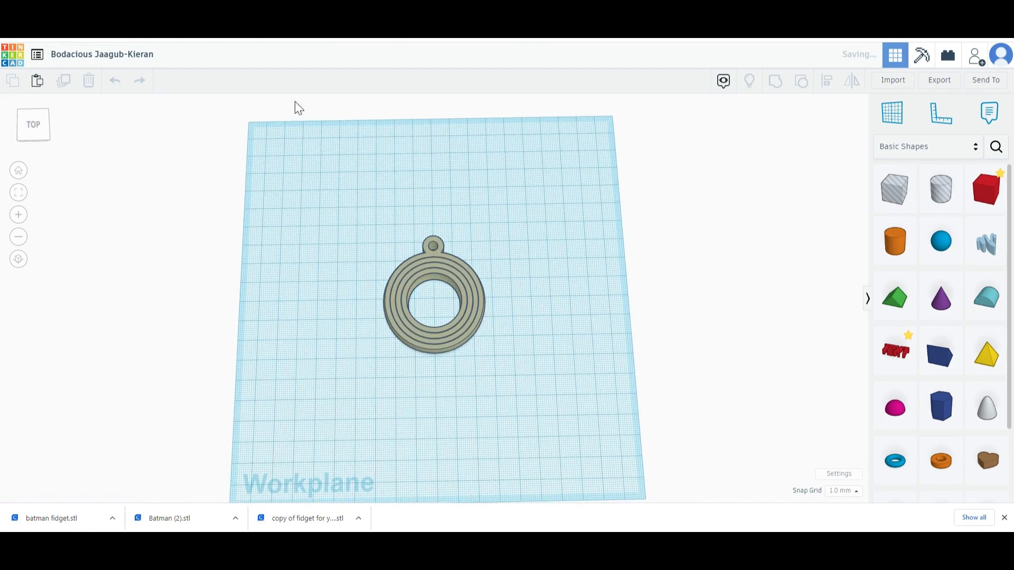
Step: Check the reto batman logo page on Thingiverse, and import Batman (2).stl at 100% scale in millimetres into the batman fidget design
key("ctrl+Tab")
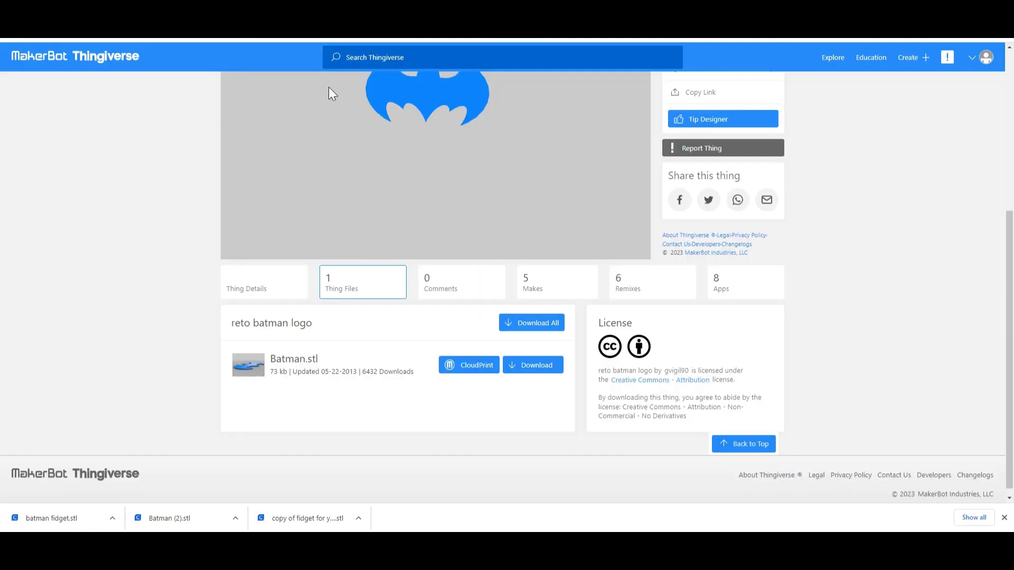
scroll(775, 192, "up", 5)
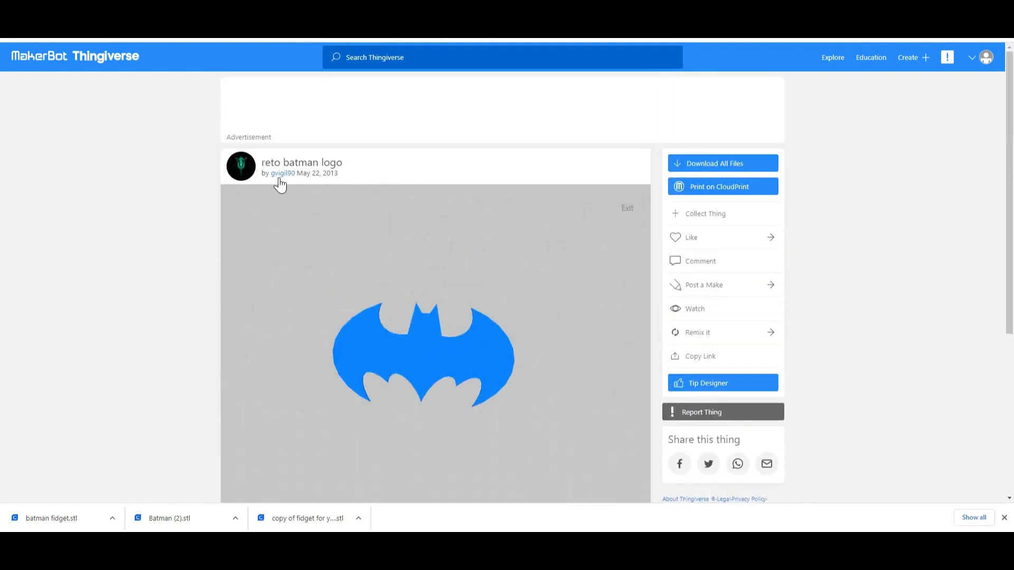
scroll(201, 205, "down", 4)
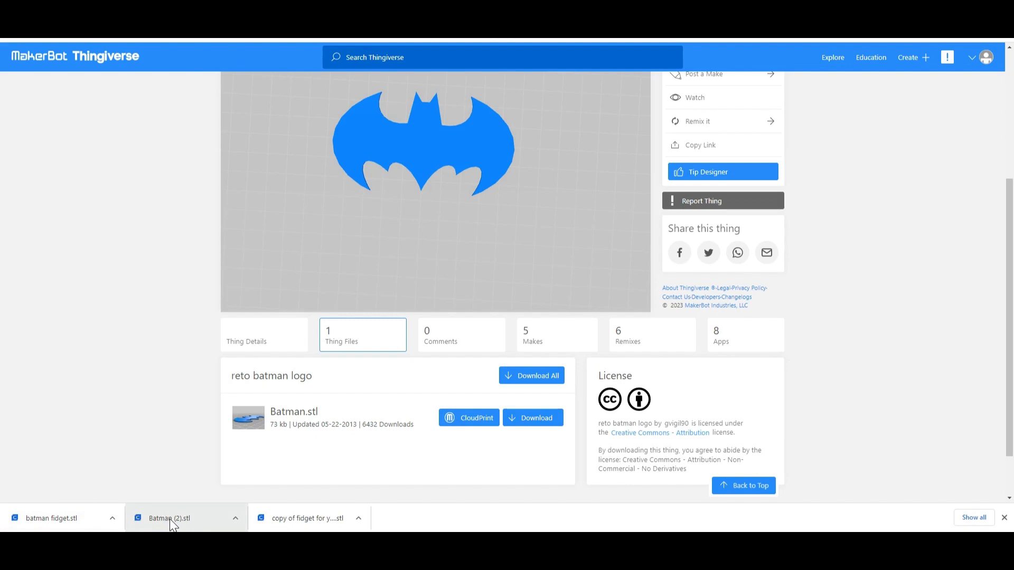
left_click(195, 8)
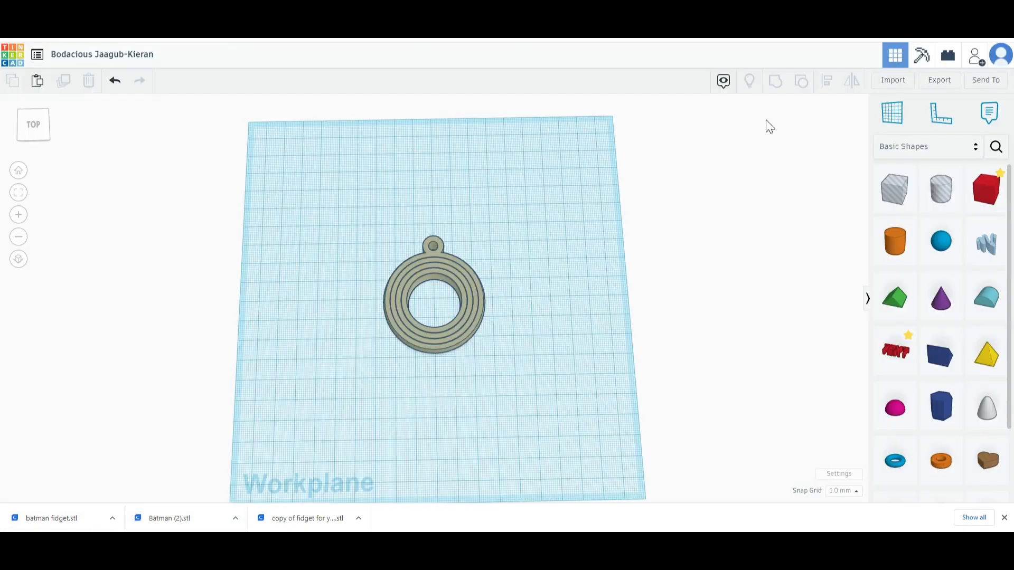
left_click(893, 80)
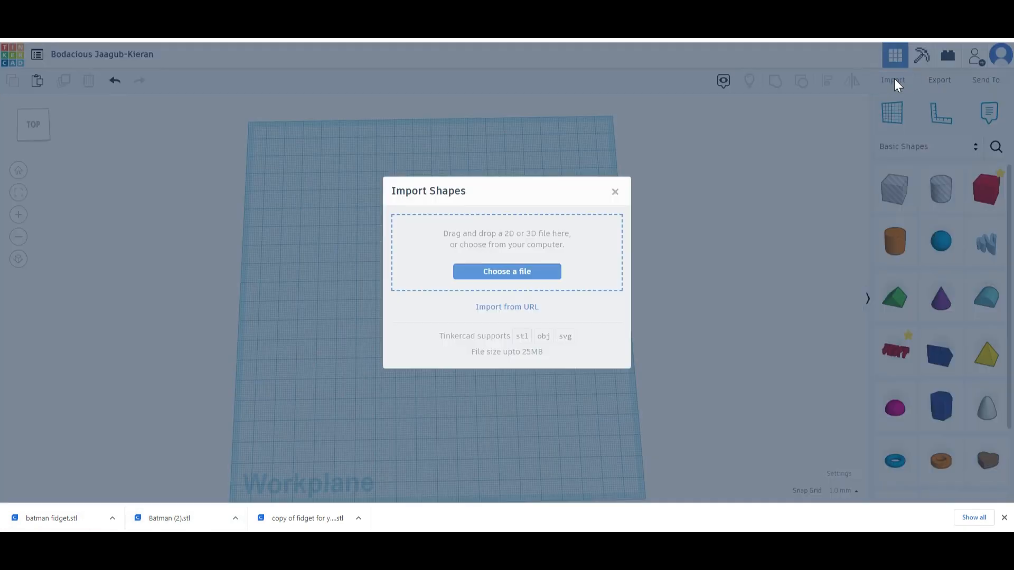
left_click(508, 273)
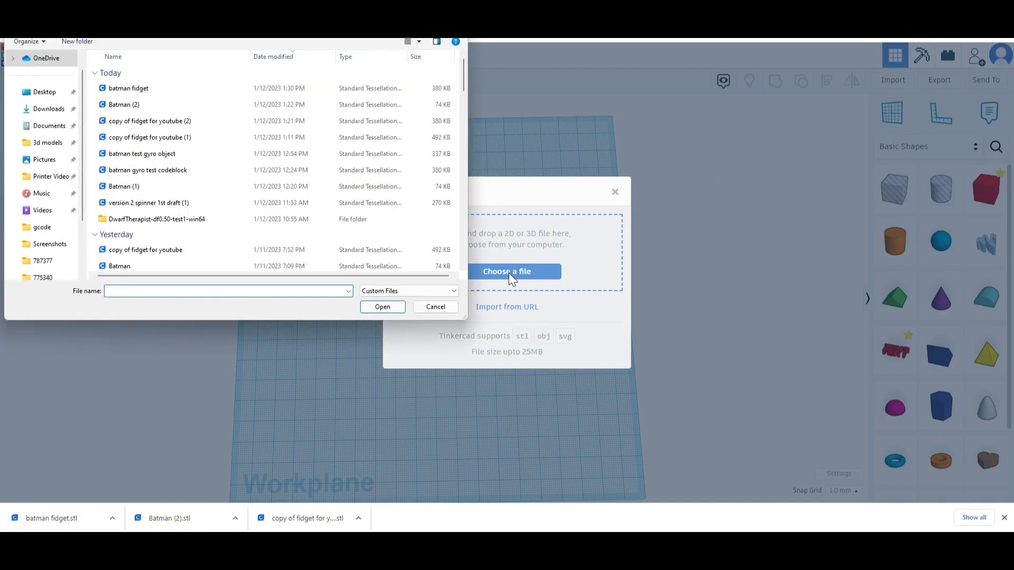
left_click(139, 105)
left_click(384, 308)
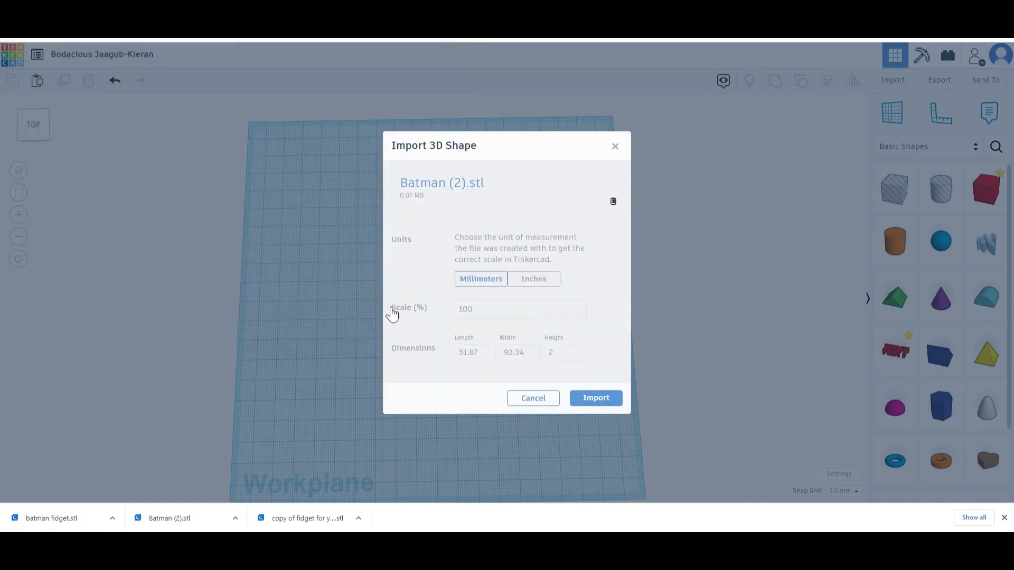
left_click(598, 399)
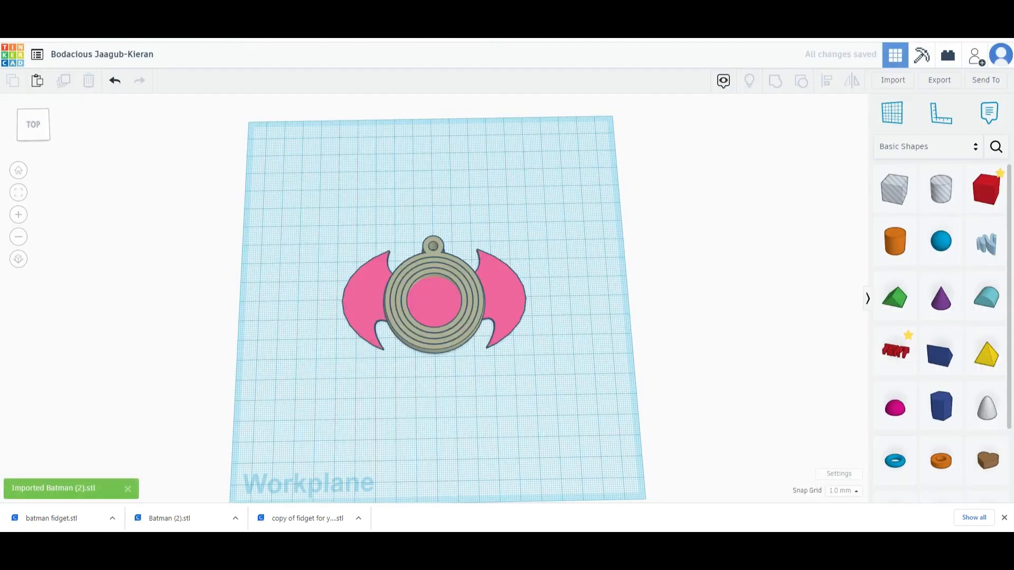
scroll(369, 299, "up", 3)
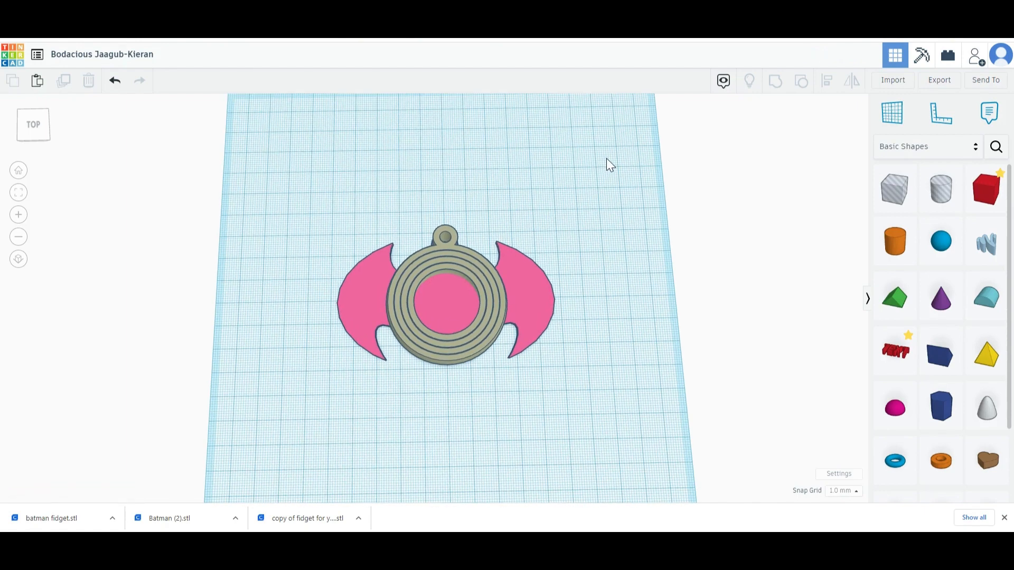
left_click(531, 302)
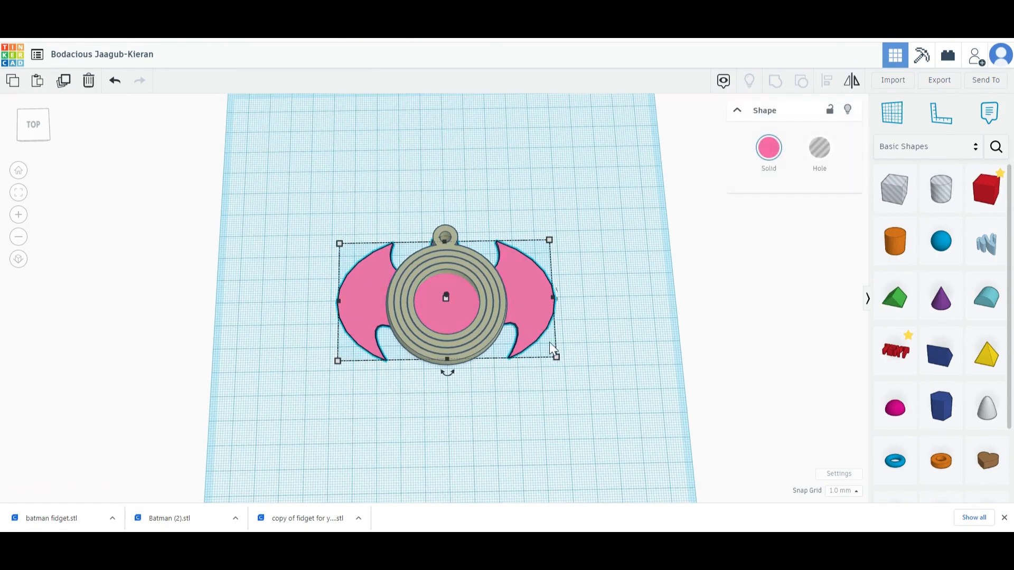
left_click_drag(368, 363, 258, 440)
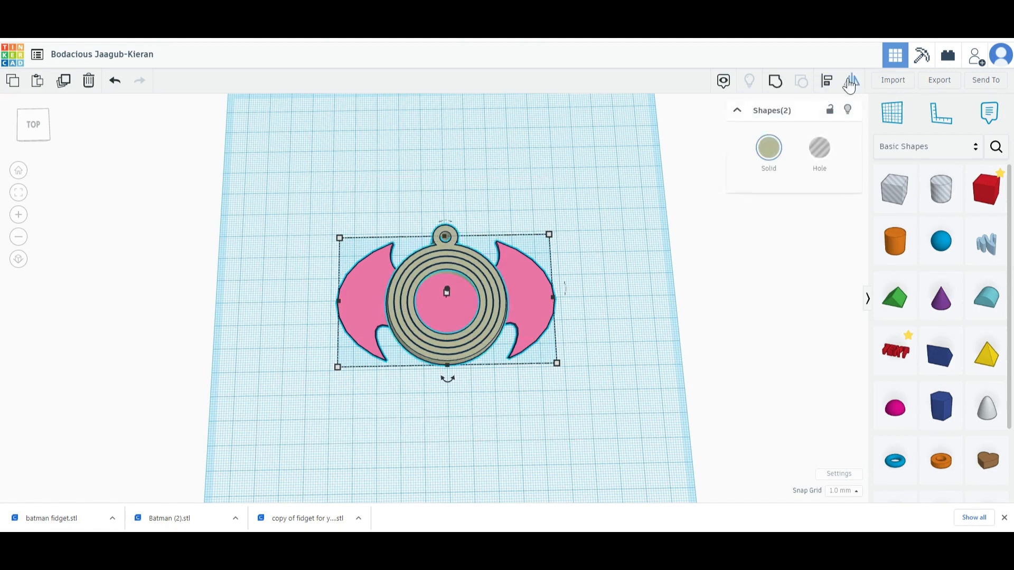
left_click(827, 82)
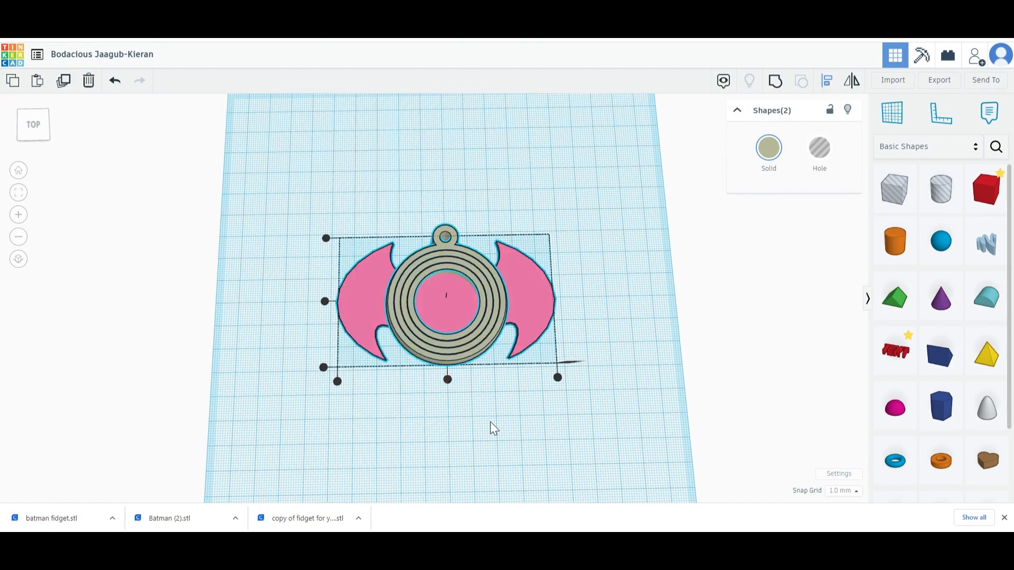
scroll(528, 356, "up", 5)
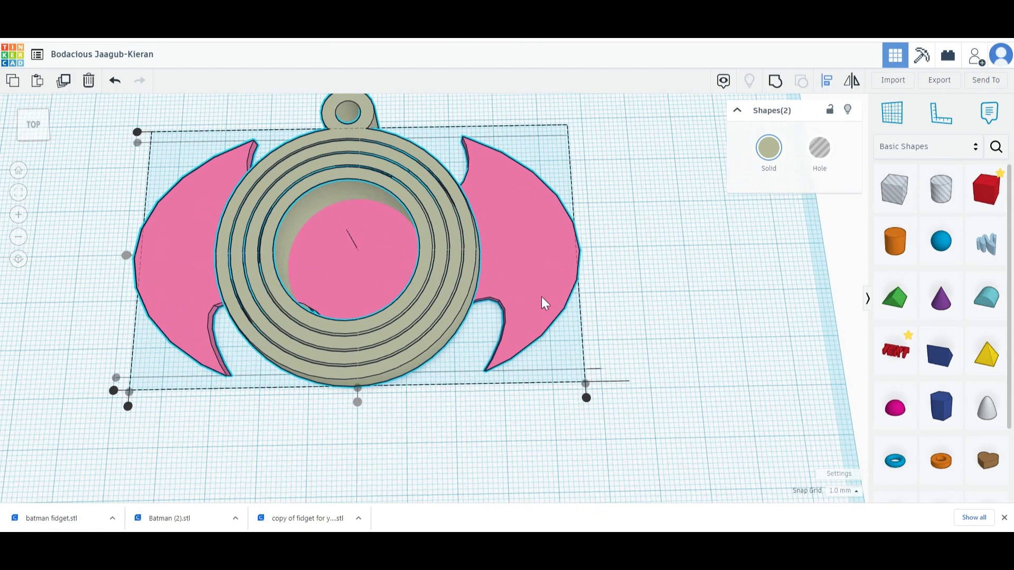
left_click(685, 231)
Step: Narrow the Batman logo from both sides to about 28 mm wide so it fits the fidget's central opening
left_click(526, 244)
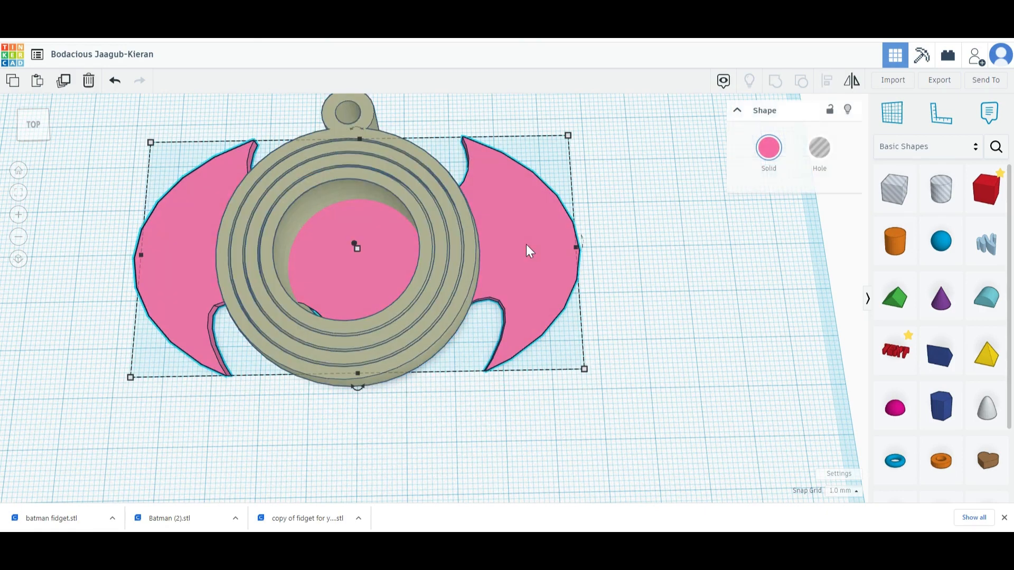
mouse_move(575, 247)
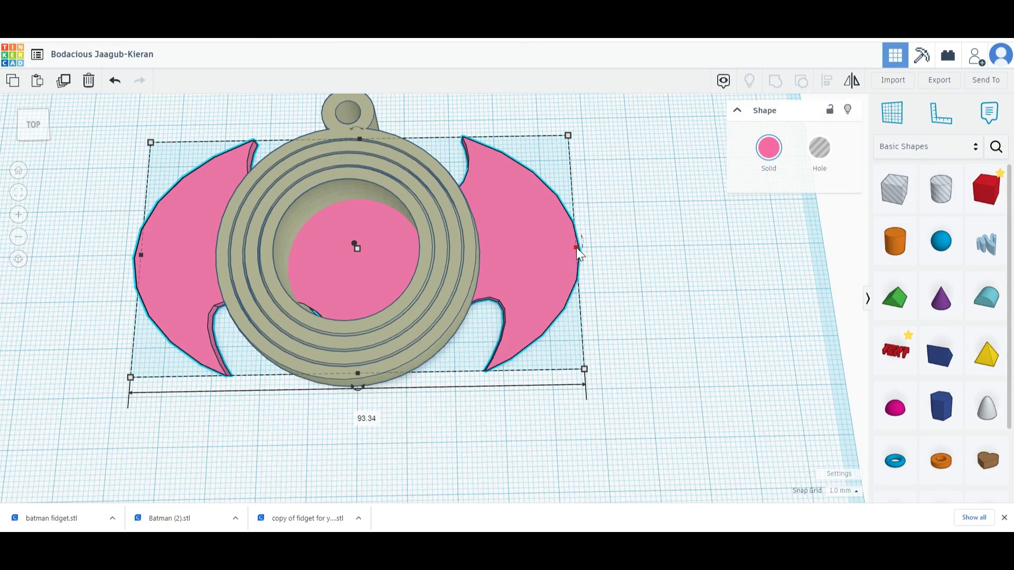
left_click_drag(576, 248, 422, 261)
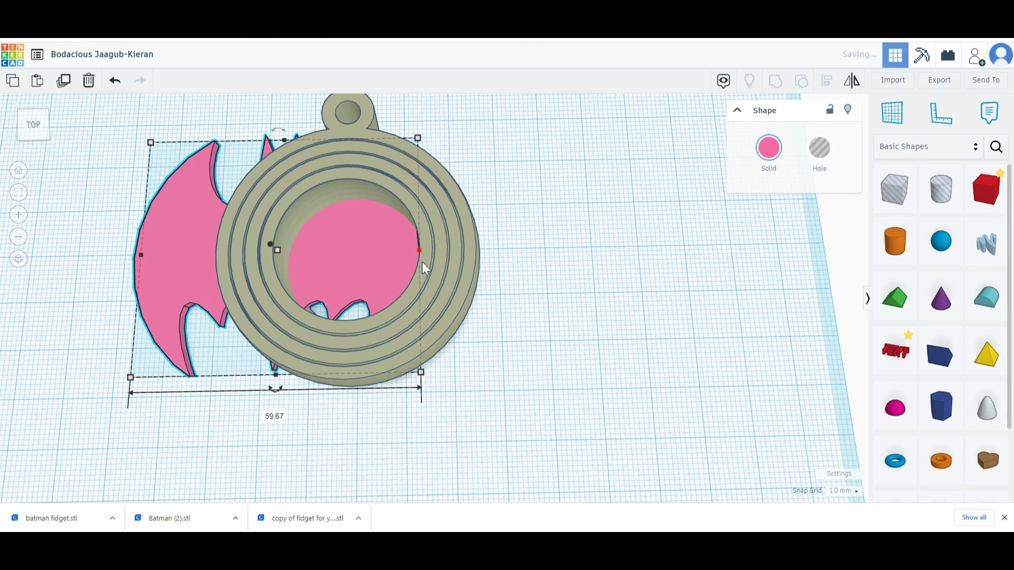
left_click(32, 129)
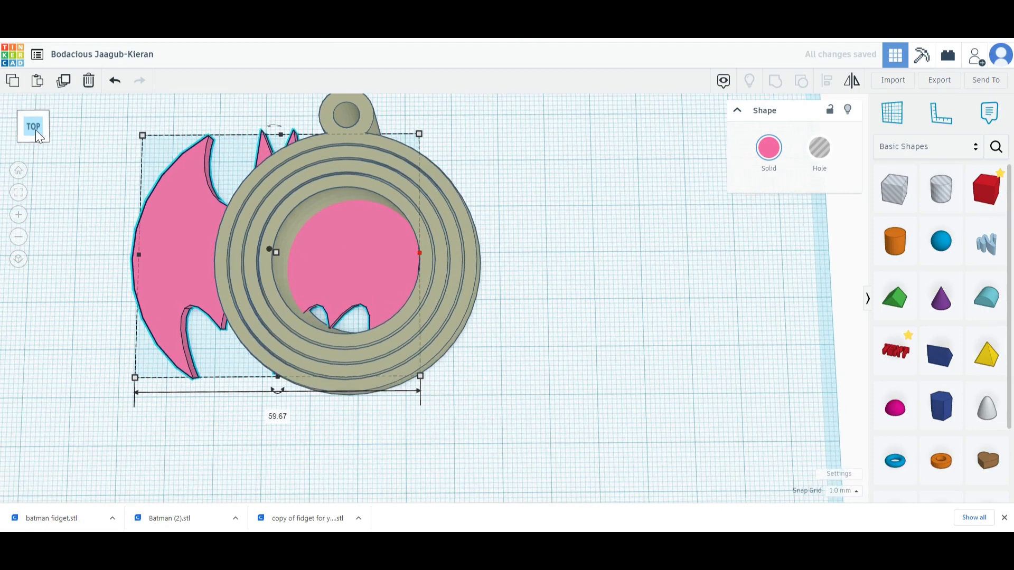
scroll(392, 267, "up", 5)
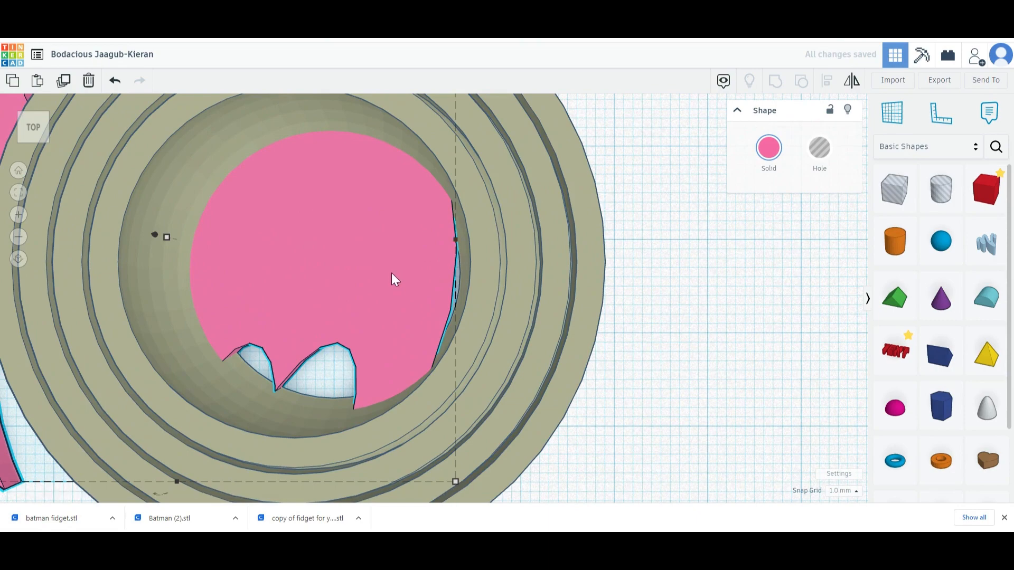
scroll(391, 274, "down", 5)
middle_click_drag(357, 273, 556, 288)
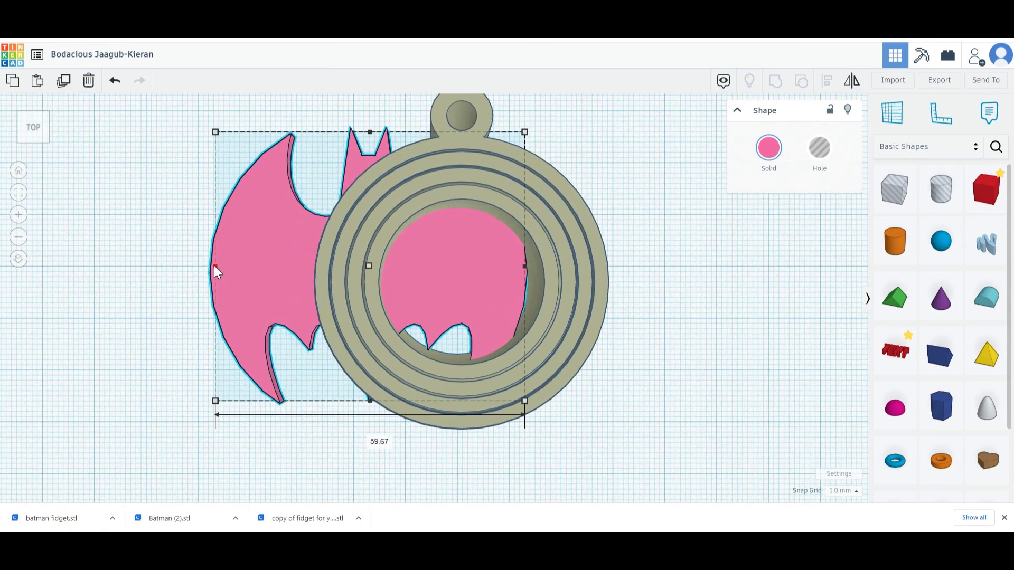
left_click_drag(215, 266, 377, 281)
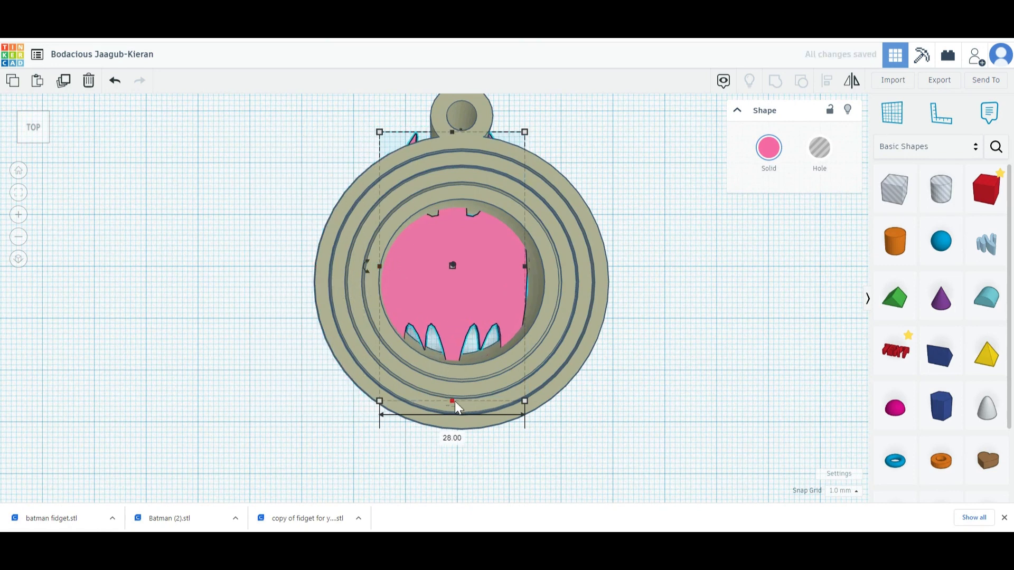
Step: Shorten the Batman logo from both ends to about 28 mm and trim its width to 27 mm within the ring opening
left_click_drag(452, 401, 468, 363)
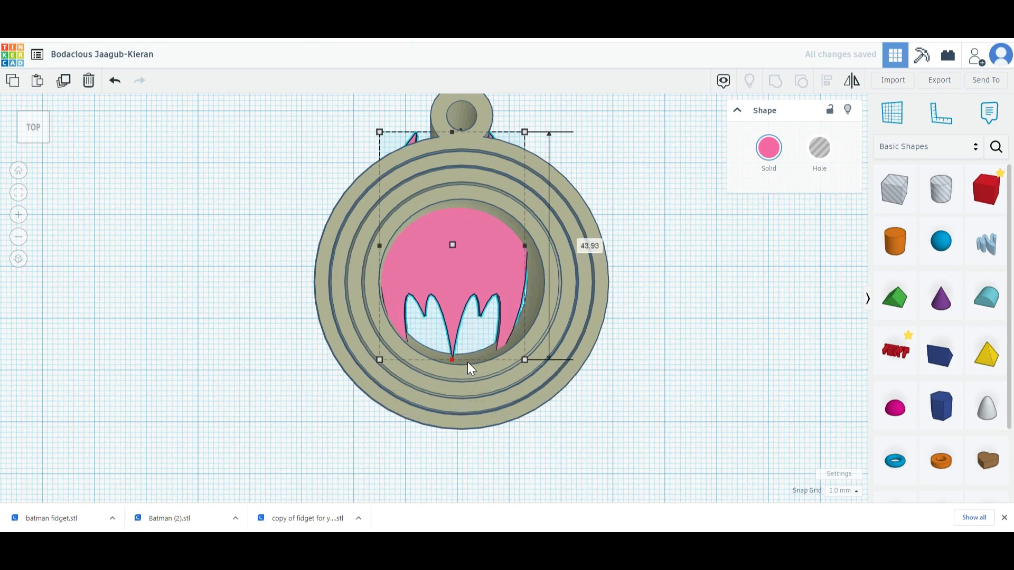
middle_click_drag(467, 364, 437, 401)
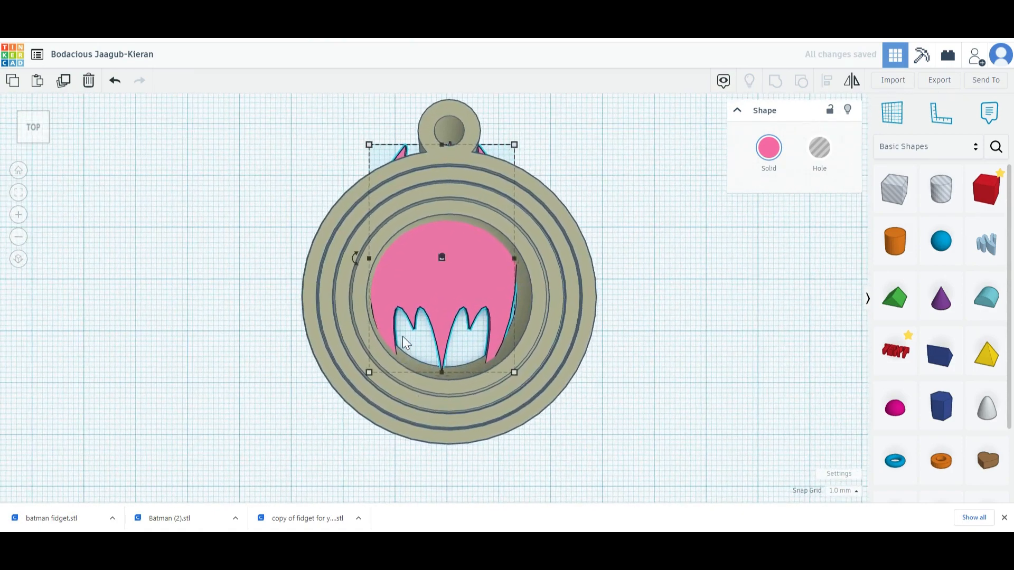
middle_click_drag(403, 337, 441, 340)
left_click_drag(409, 258, 414, 261)
middle_click_drag(428, 289, 423, 271)
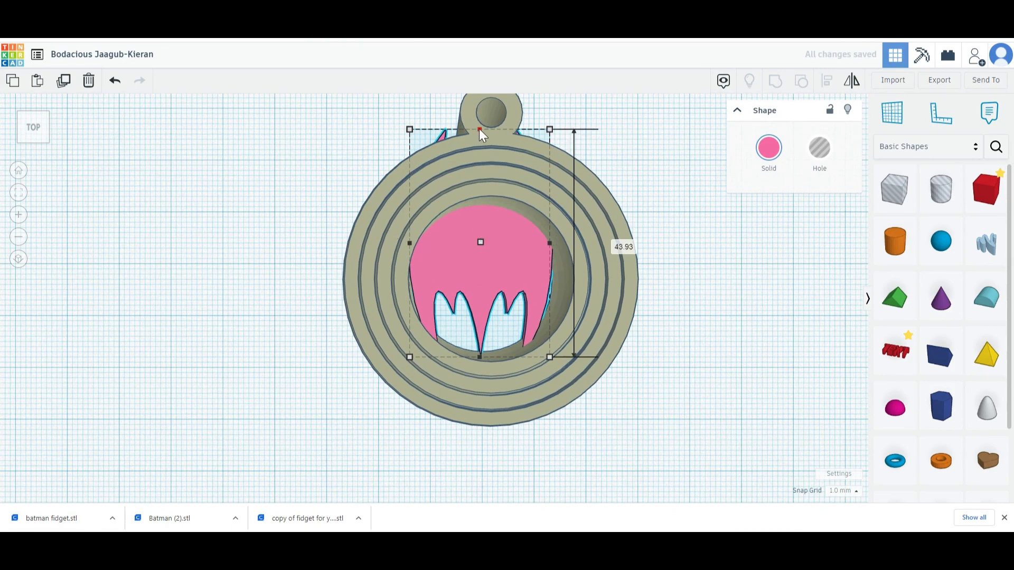
left_click_drag(479, 129, 487, 202)
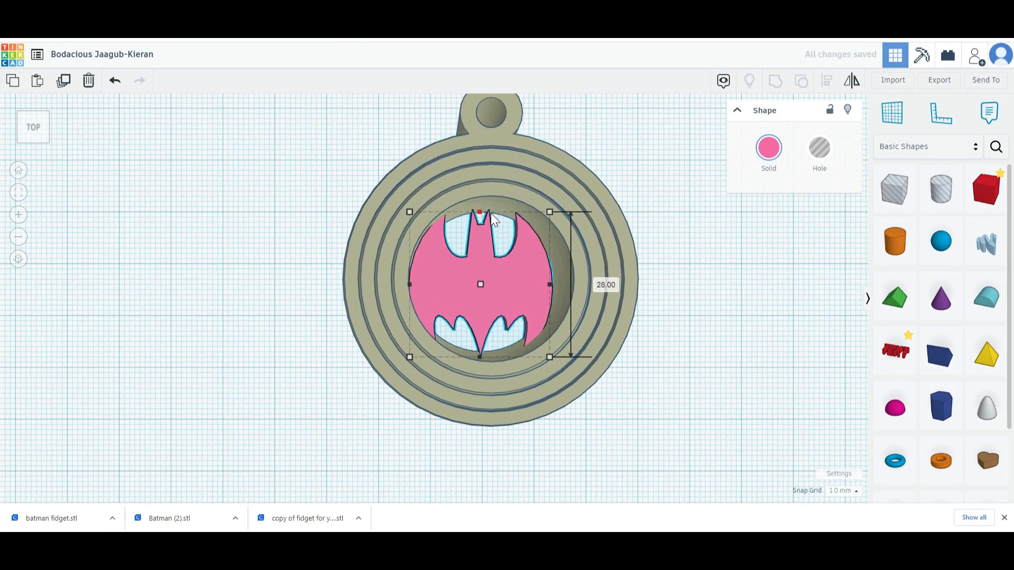
Step: Set the Batman logo's height to 15 mm
right_click_drag(490, 213, 508, 299)
left_click(514, 272)
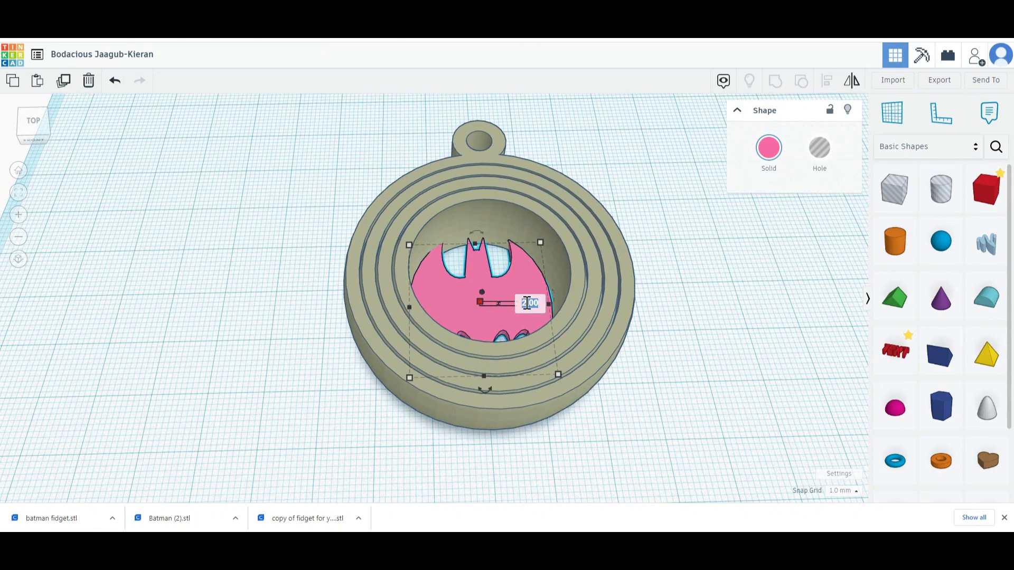
type("15")
key("Return")
right_click_drag(587, 224, 583, 265)
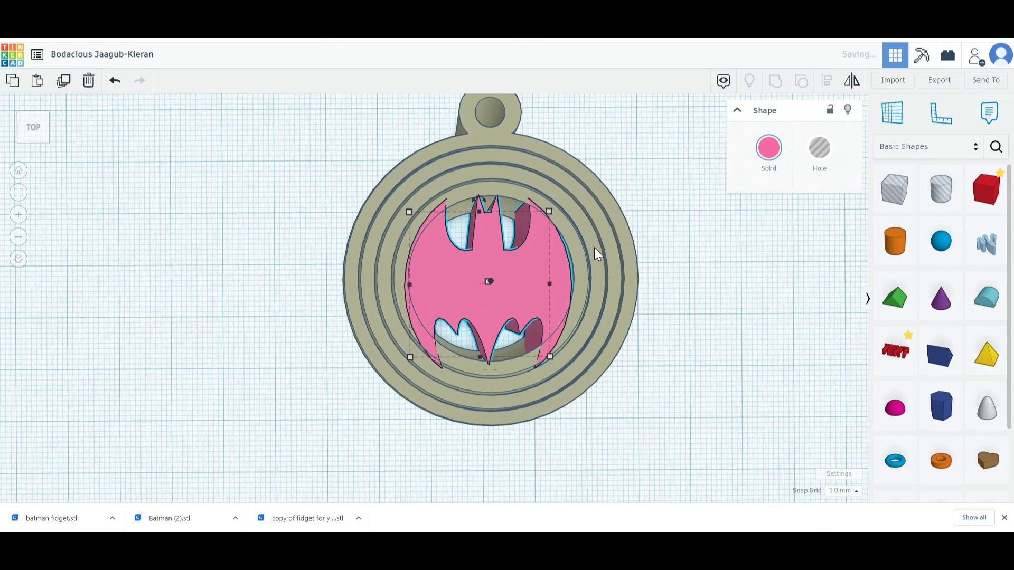
Step: Reduce the Batman logo's width to 26 mm and shorten it slightly from its lower tip to fit the inner ring
scroll(586, 253, "up", 2)
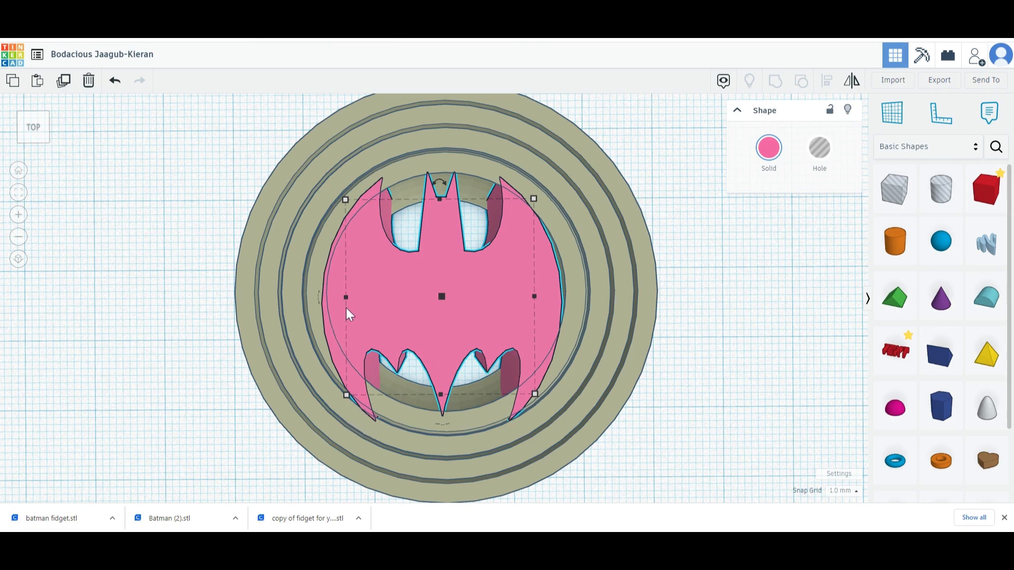
mouse_move(345, 297)
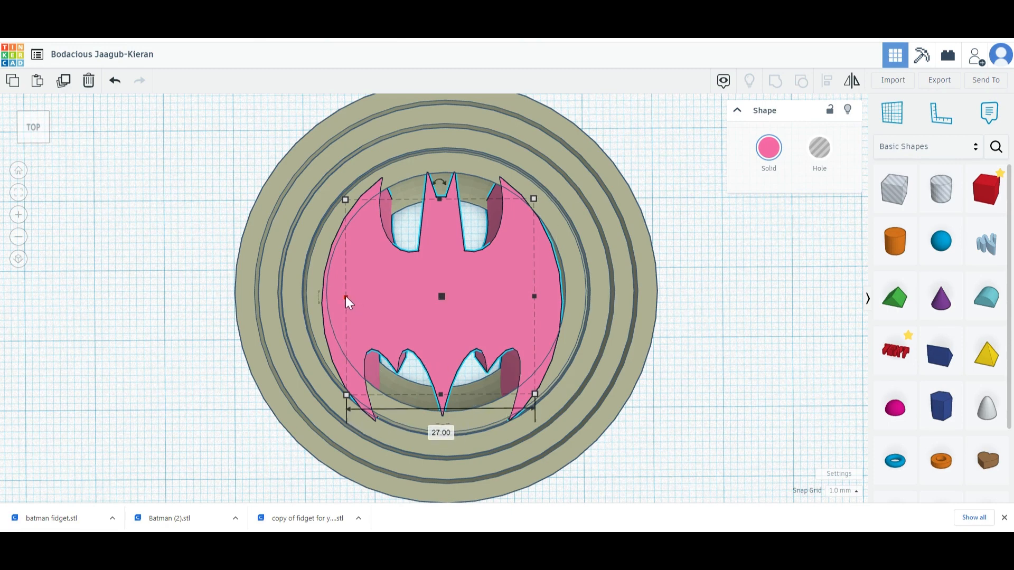
left_click_drag(350, 297, 353, 298)
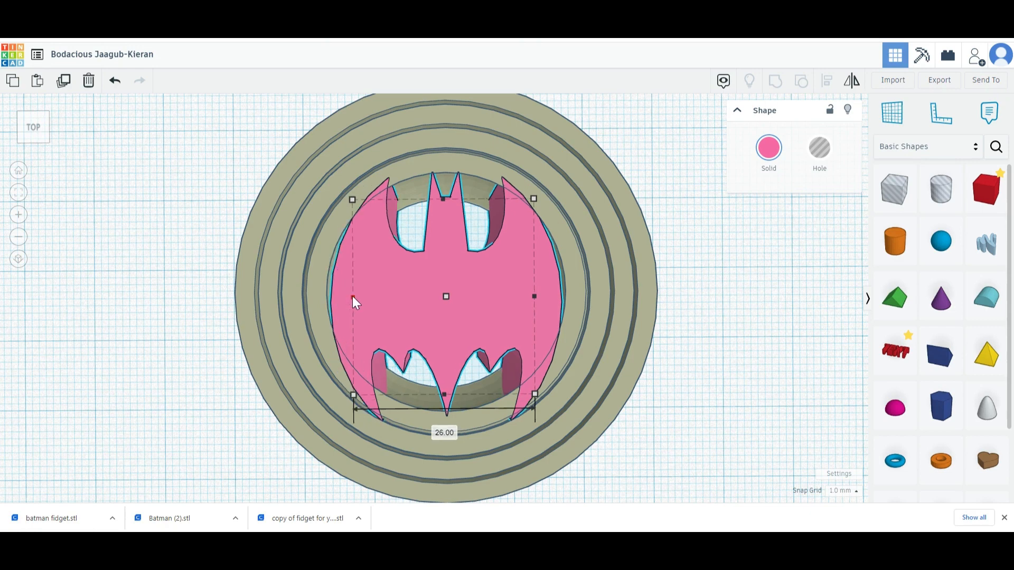
mouse_move(445, 396)
left_click_drag(445, 398, 447, 380)
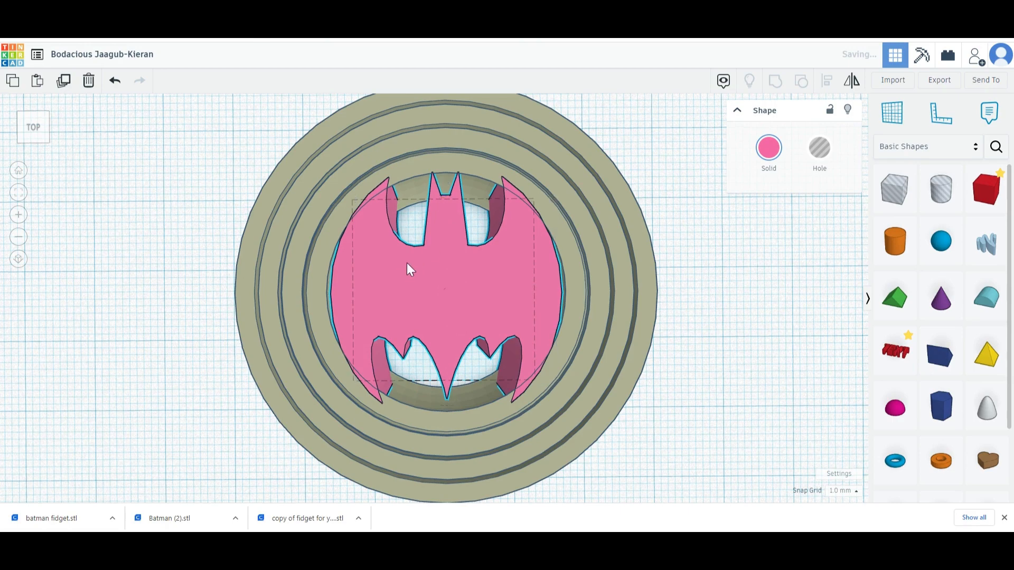
right_click_drag(407, 262, 430, 267)
scroll(425, 296, "down", 5)
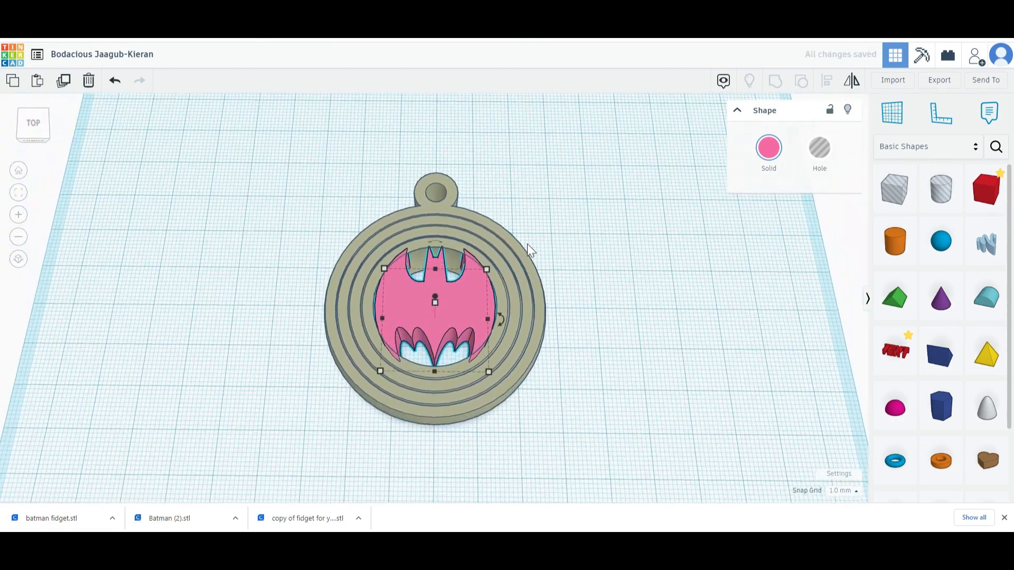